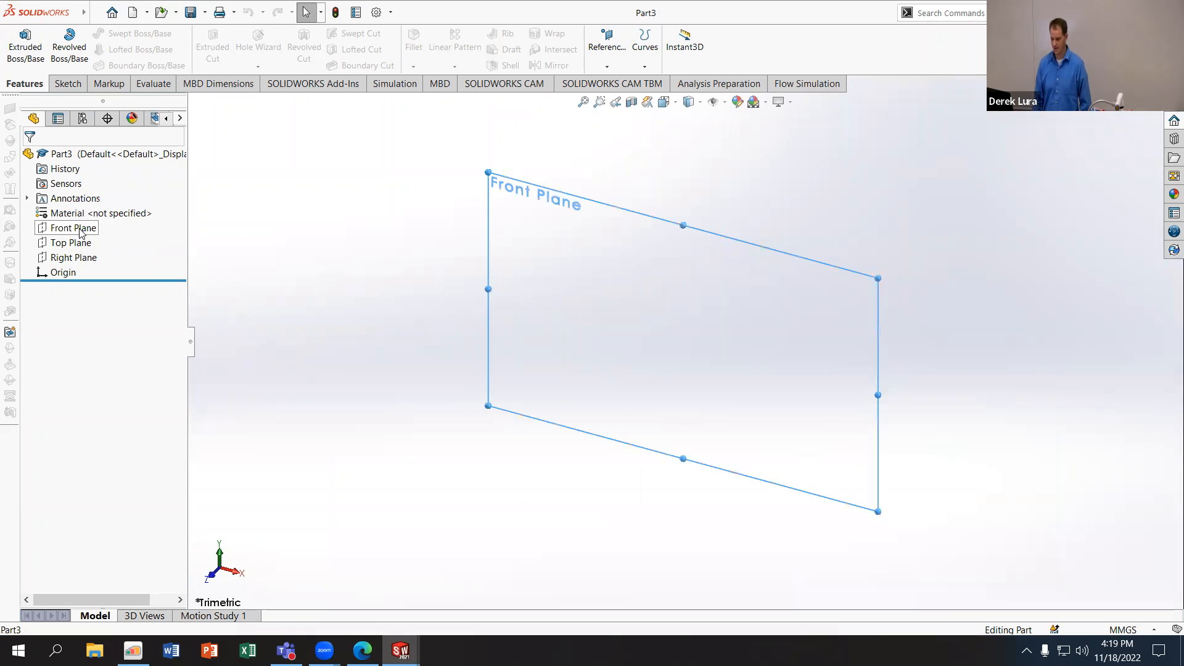
# Create a reference plane offset 10 mm from the Front Plane
pyautogui.click(589, 49)
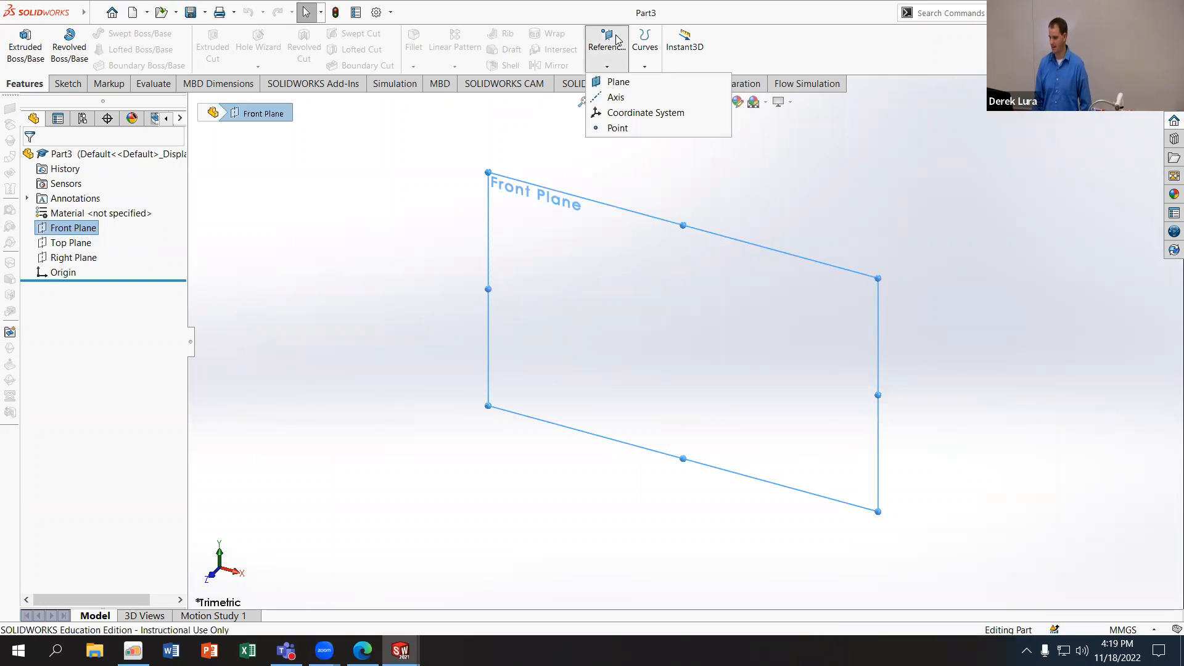
pyautogui.click(617, 82)
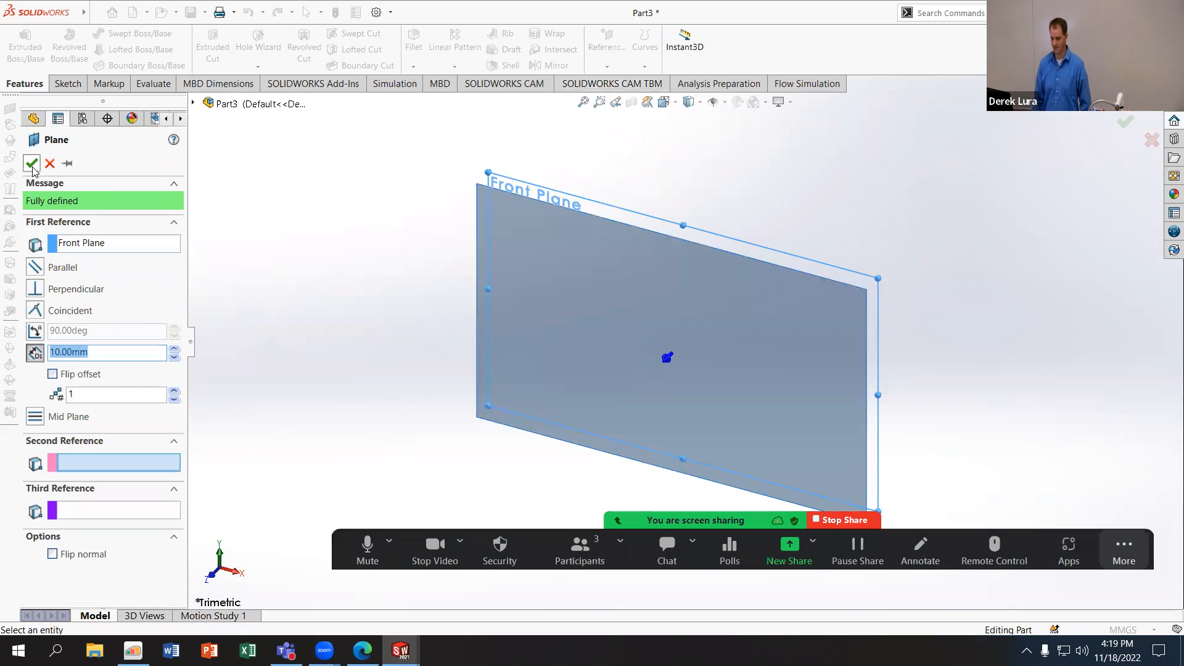
pyautogui.click(32, 164)
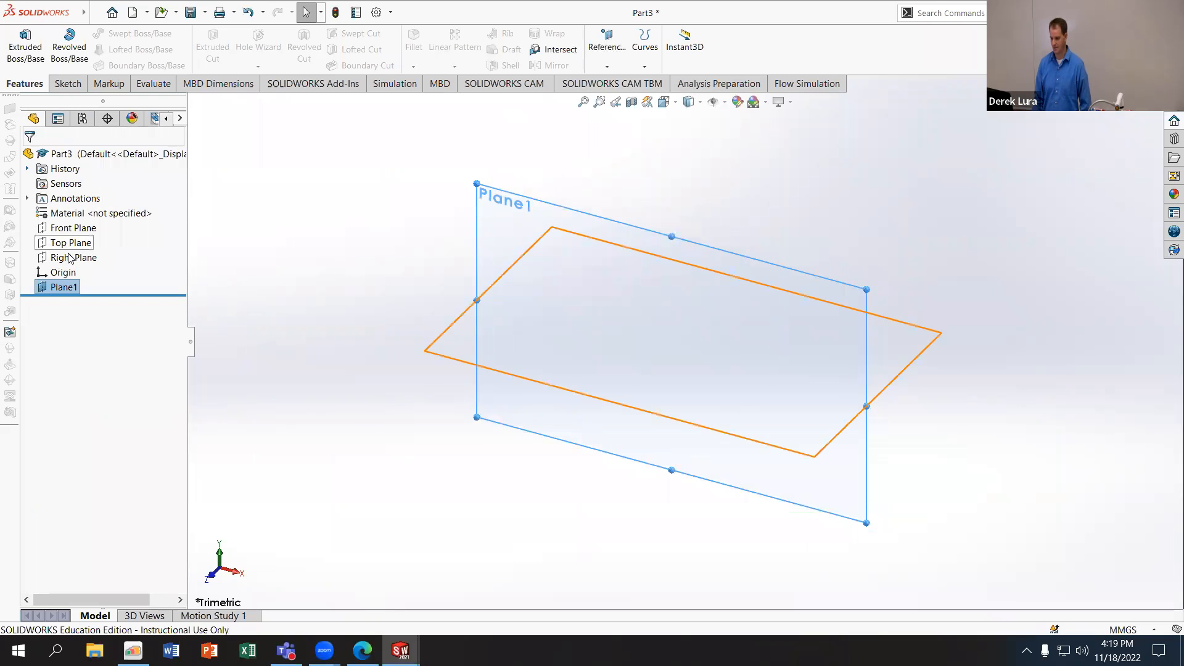
# Create a reference plane offset 10 mm from the Right Plane
pyautogui.click(70, 257)
pyautogui.click(611, 51)
pyautogui.click(617, 82)
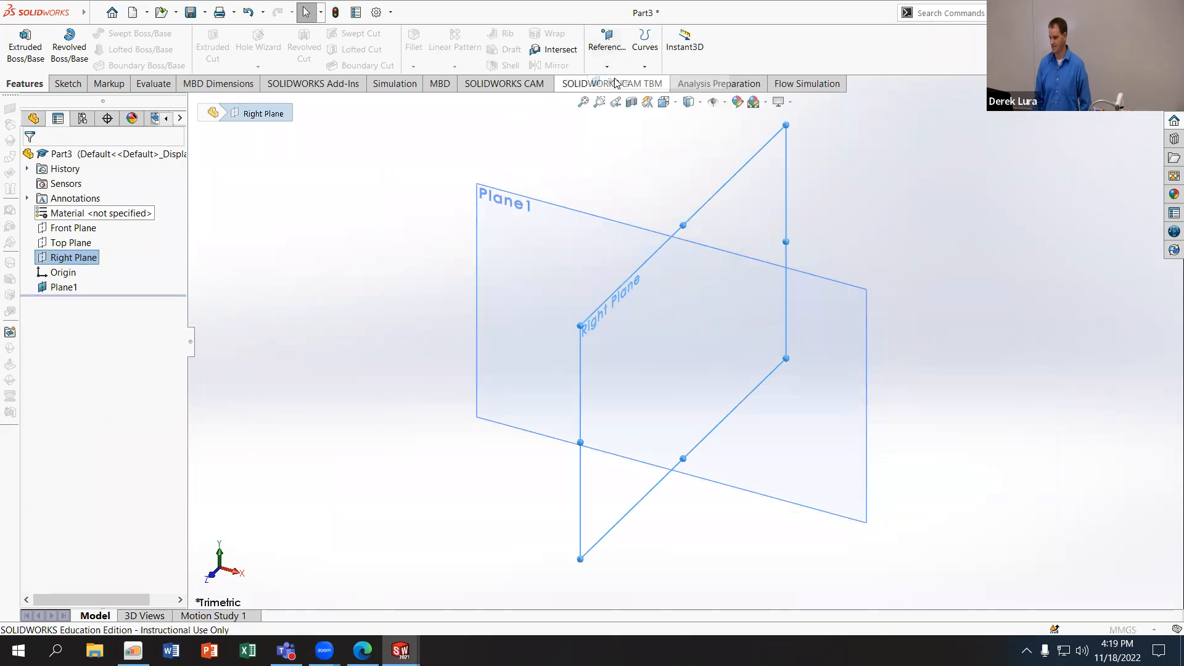
pyautogui.click(33, 164)
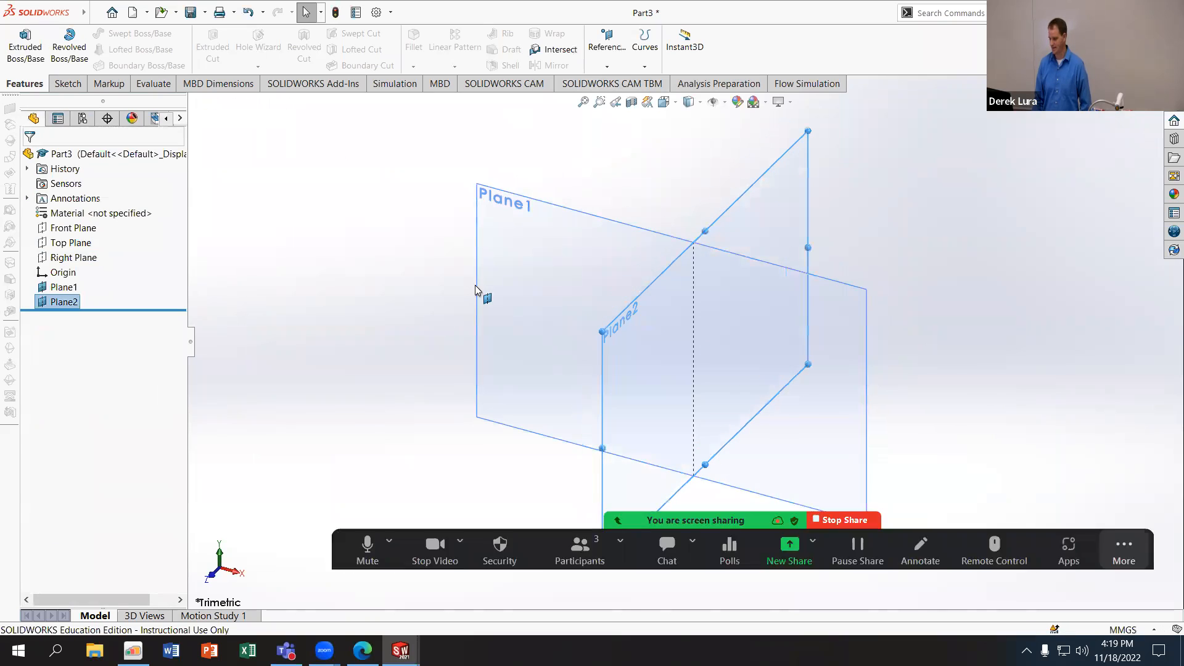
# Sketch a three-point arc on the Front Plane from the origin to Plane2, bulging upward with about 7.1 mm radius, and exit the sketch
pyautogui.click(68, 228)
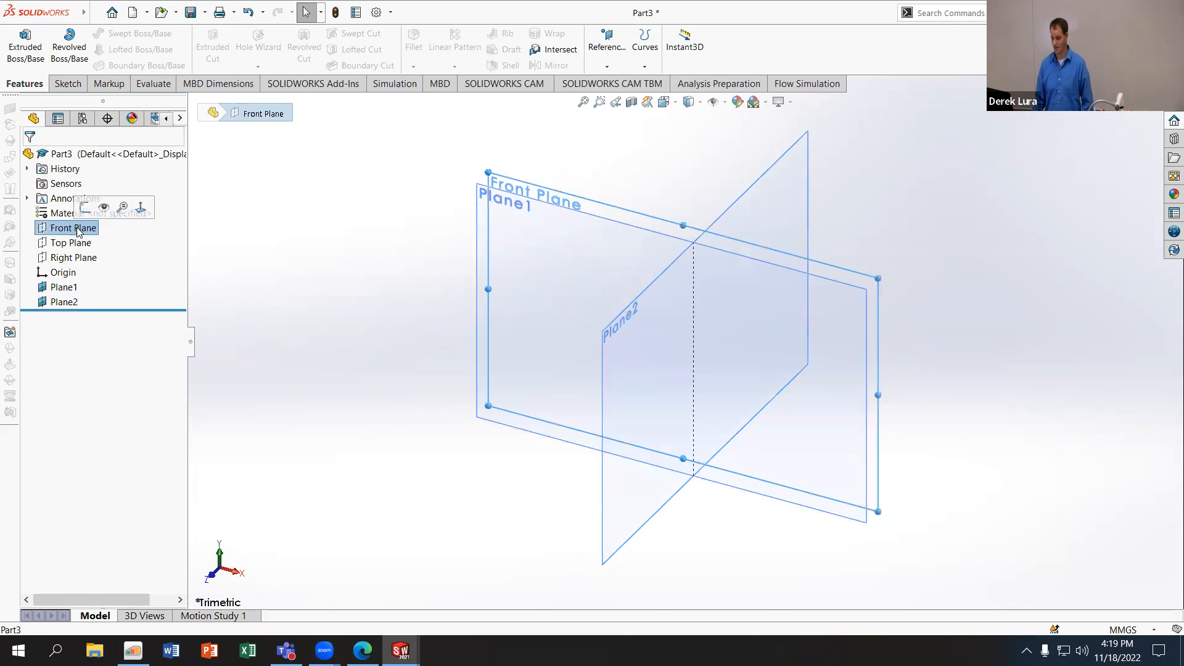
pyautogui.click(86, 206)
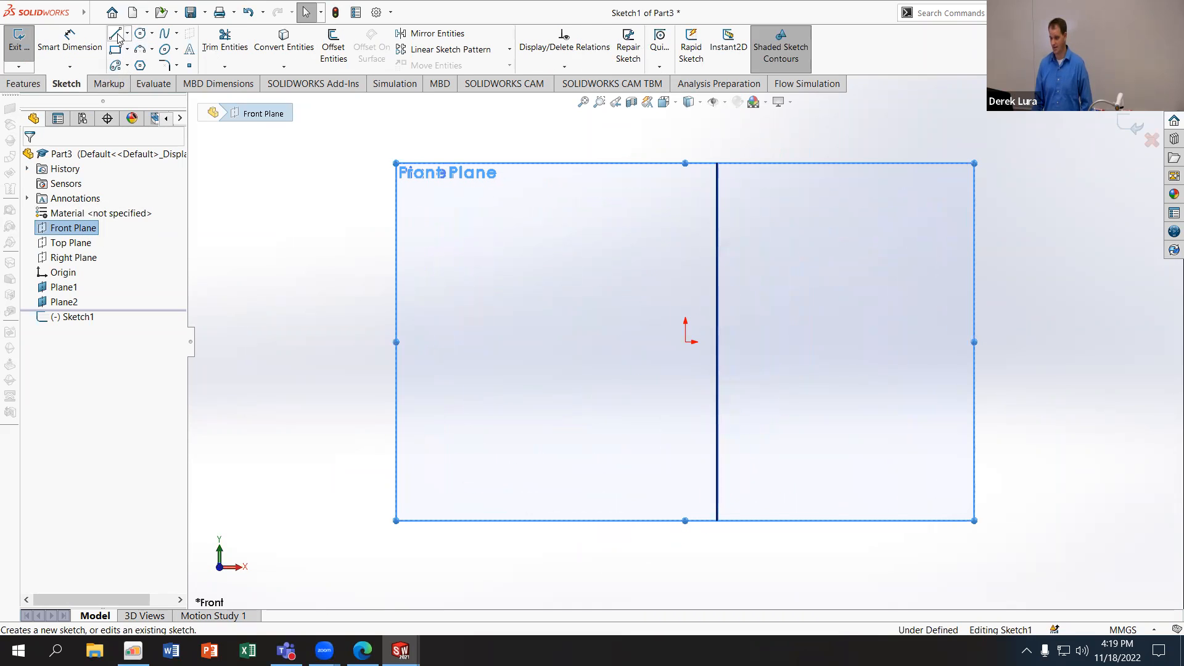
pyautogui.click(152, 51)
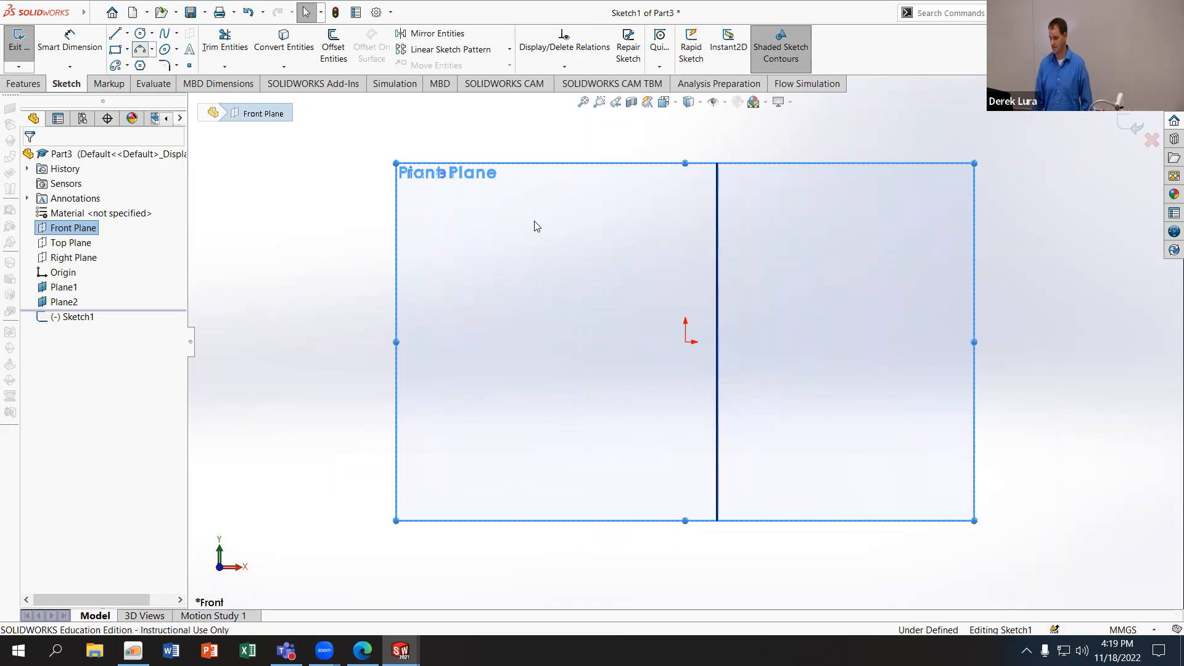
pyautogui.click(685, 342)
pyautogui.scroll(-5, 716, 339)
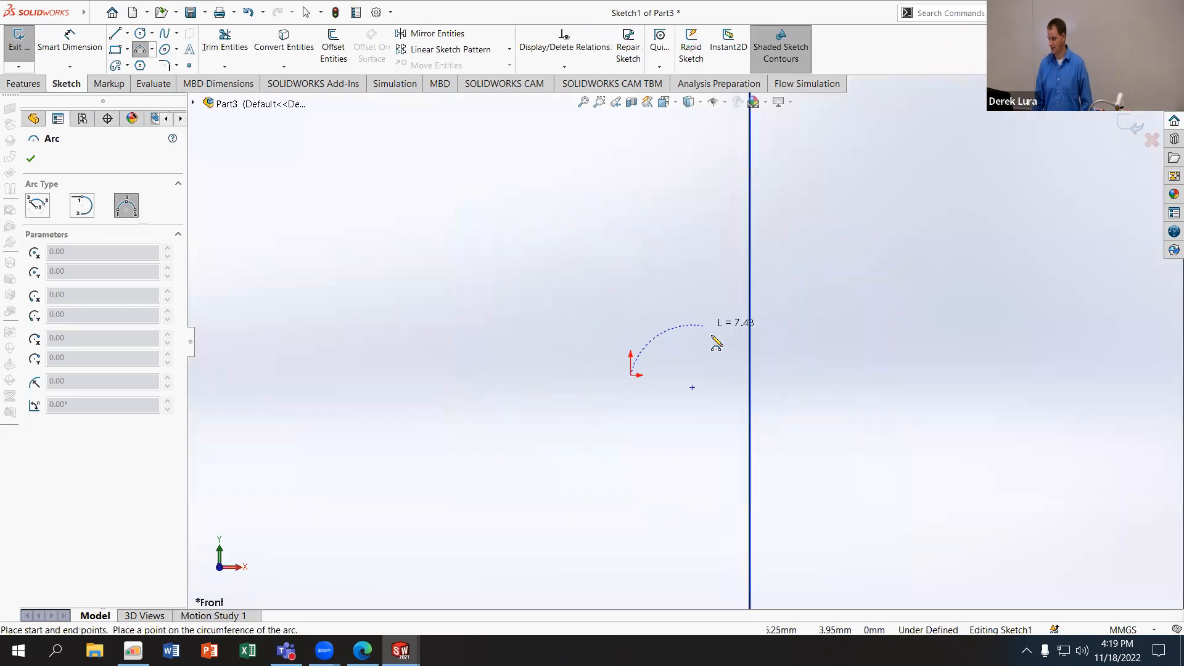
pyautogui.click(751, 371)
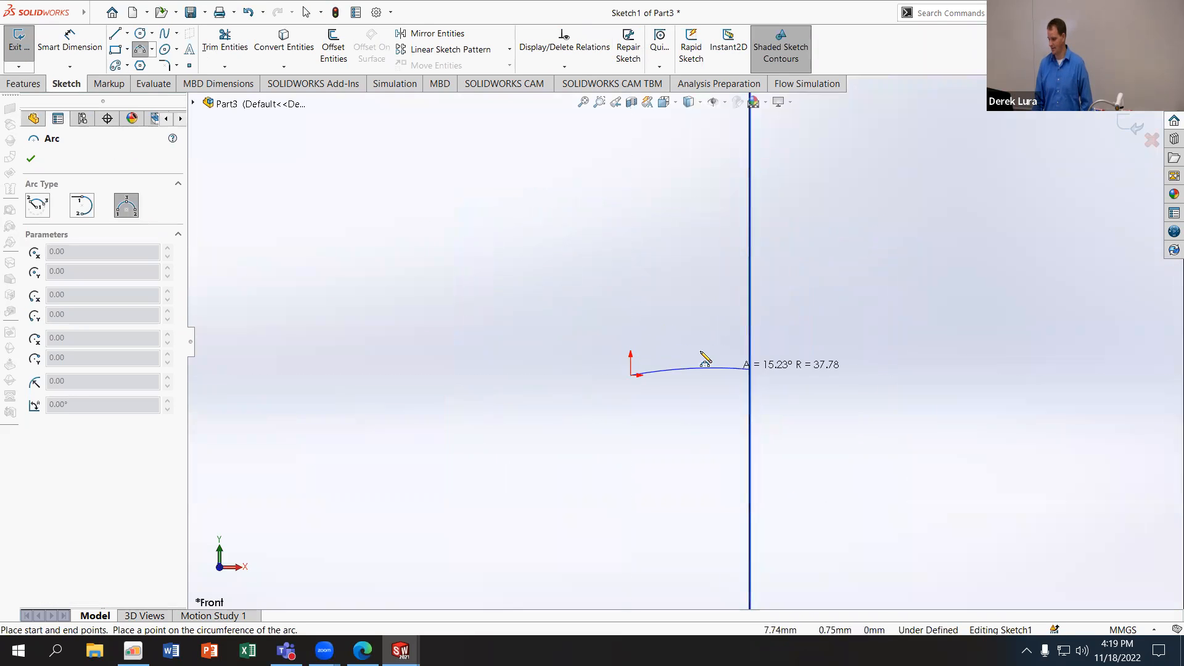
pyautogui.click(680, 350)
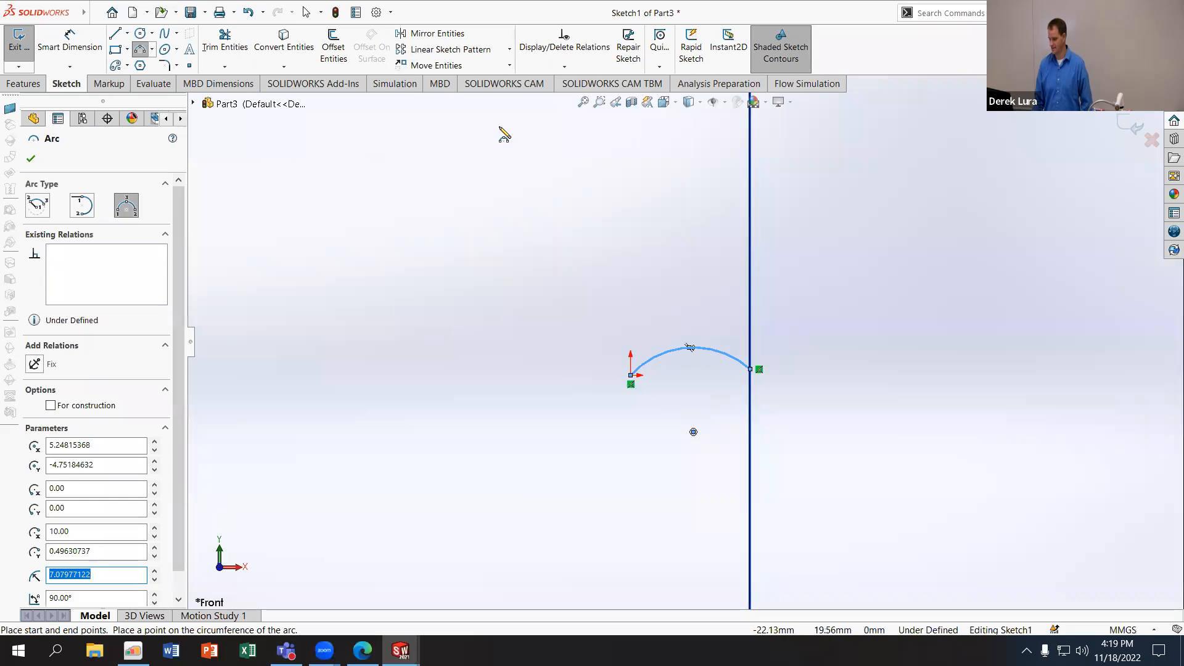
pyautogui.click(1131, 126)
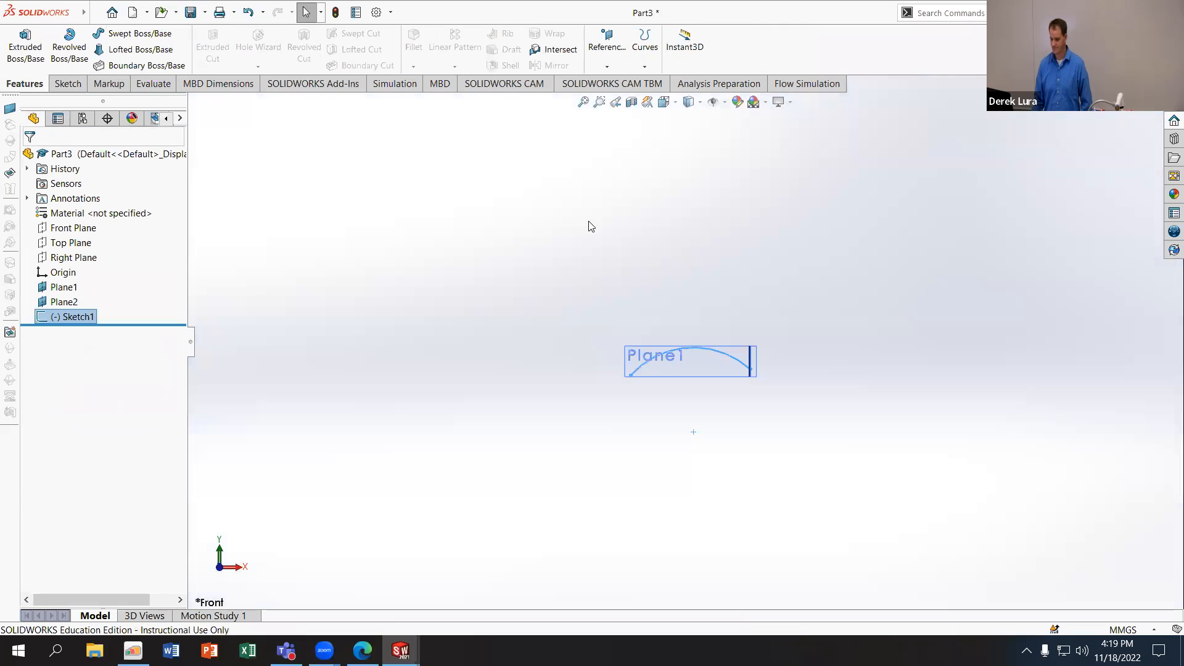
# Copy the arc sketch onto Plane1 and open the copy for editing
pyautogui.click(70, 293)
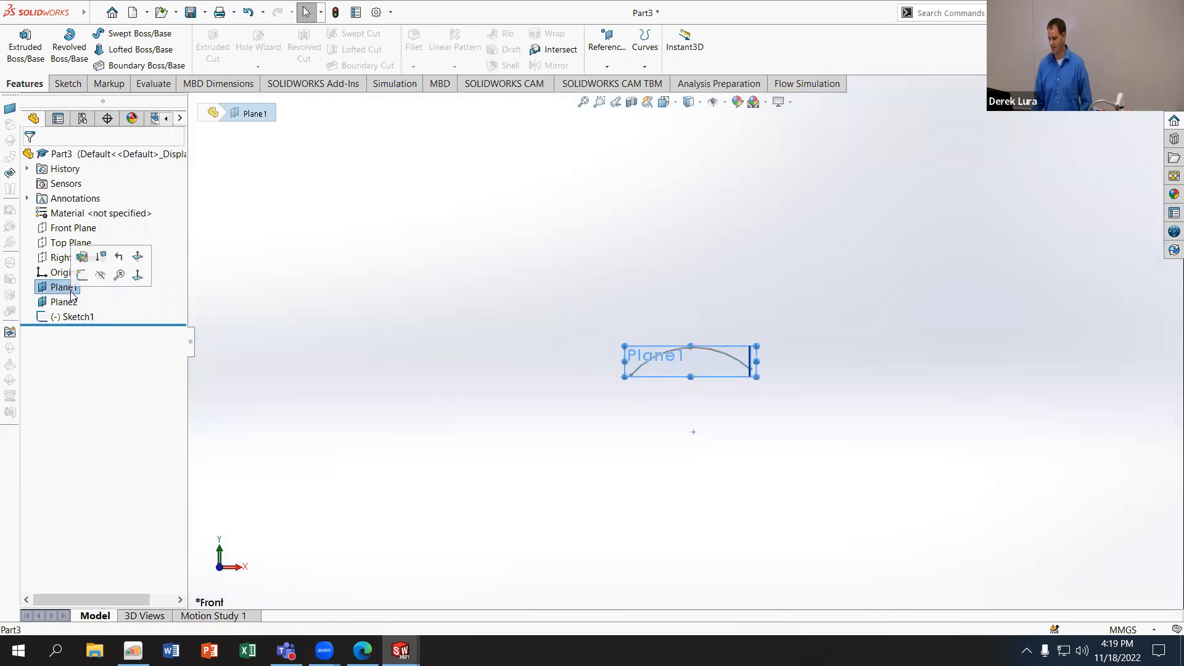
pyautogui.moveTo(585, 274); pyautogui.dragTo(538, 337, button='middle')
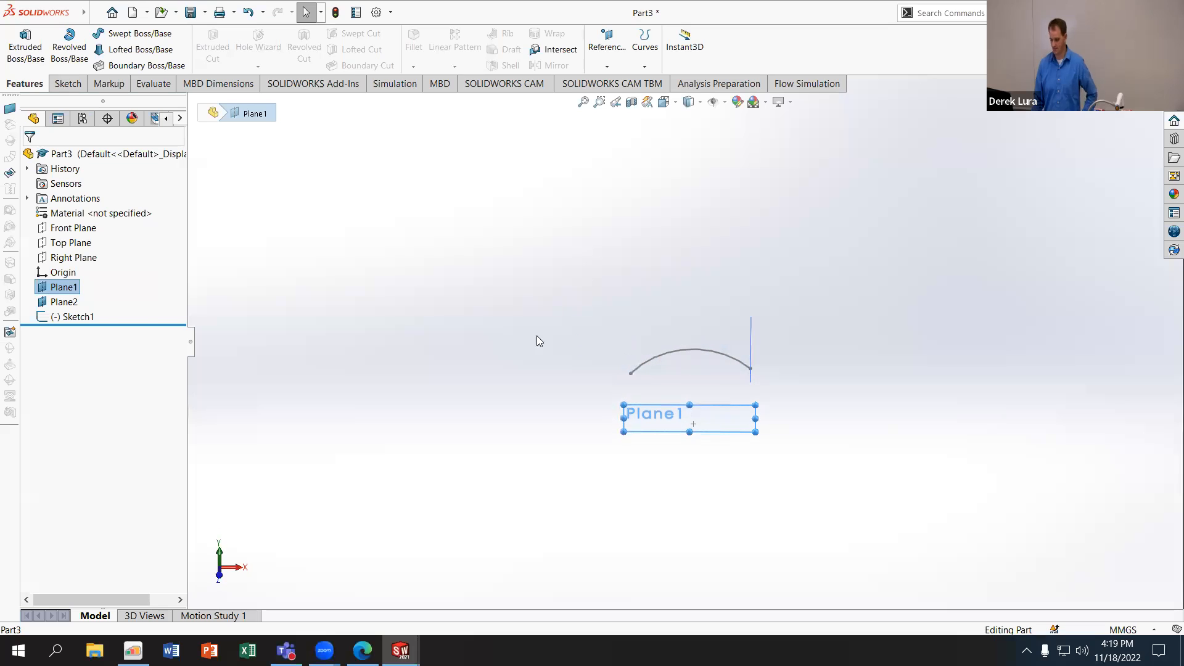
pyautogui.click(62, 317)
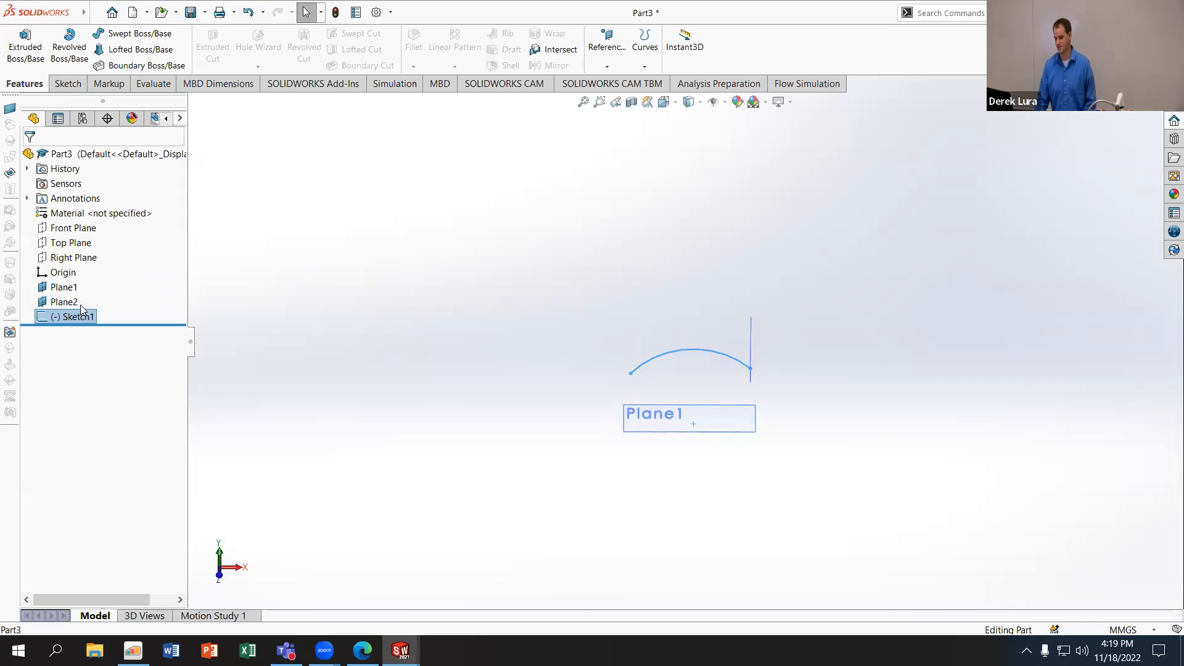
pyautogui.click(65, 288)
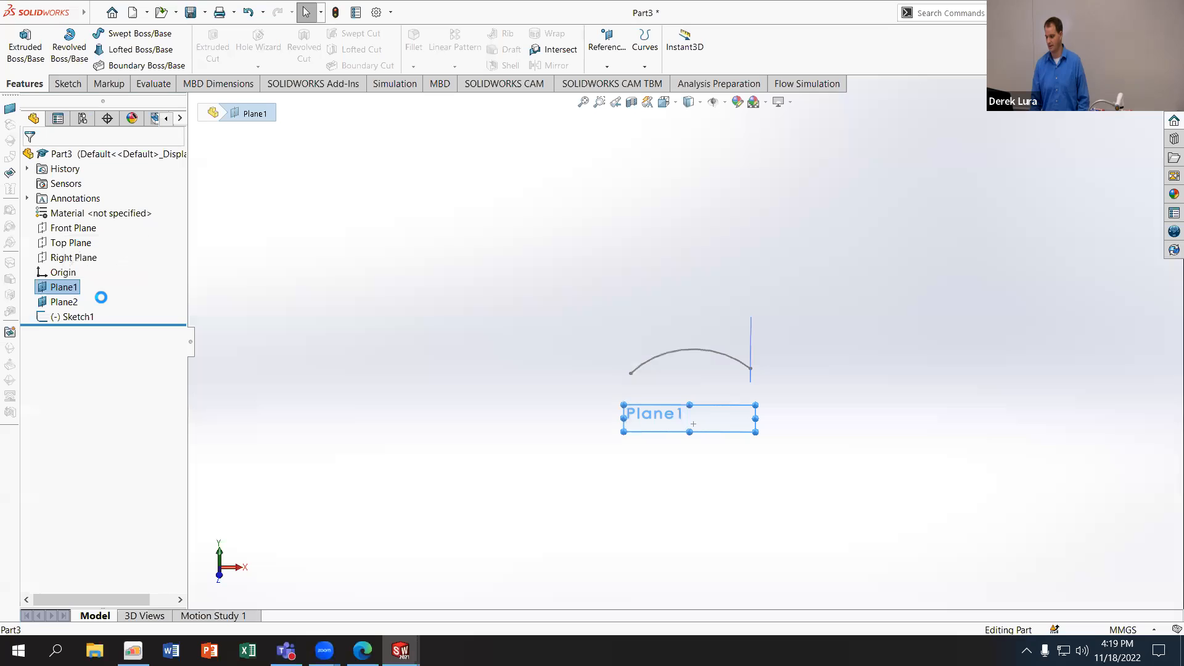
pyautogui.click(67, 334)
pyautogui.click(105, 297)
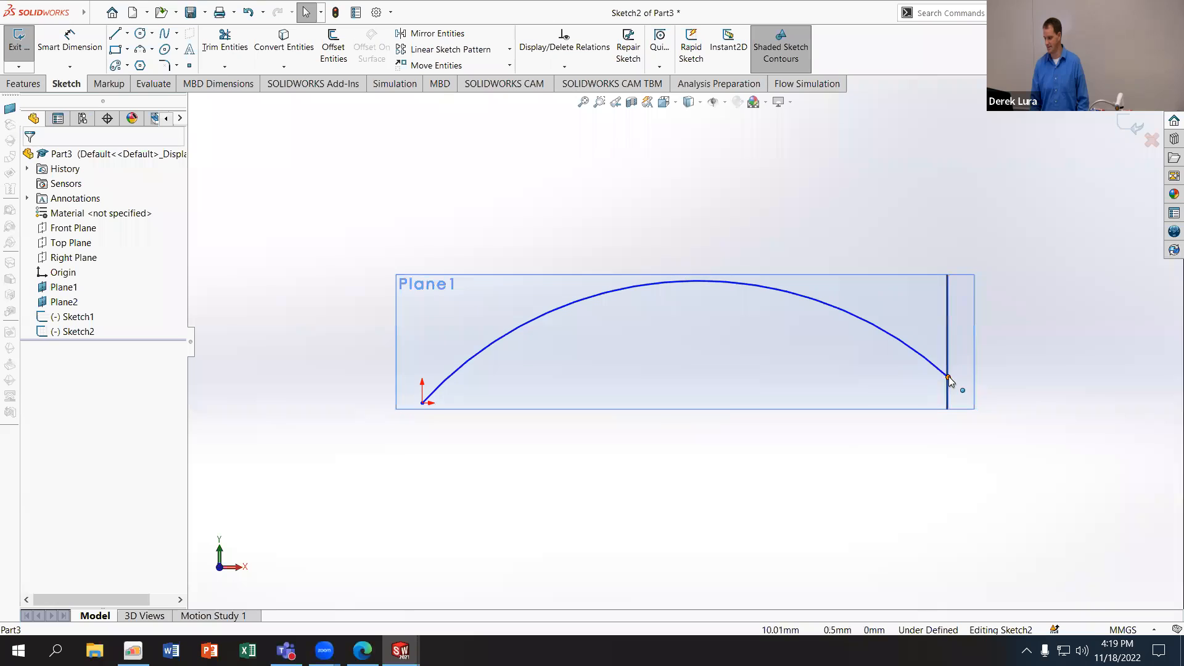
# Move the copied arc's right endpoint off the original arc and make it coincident with Plane2
pyautogui.click(948, 376)
pyautogui.moveTo(860, 406); pyautogui.dragTo(876, 403)
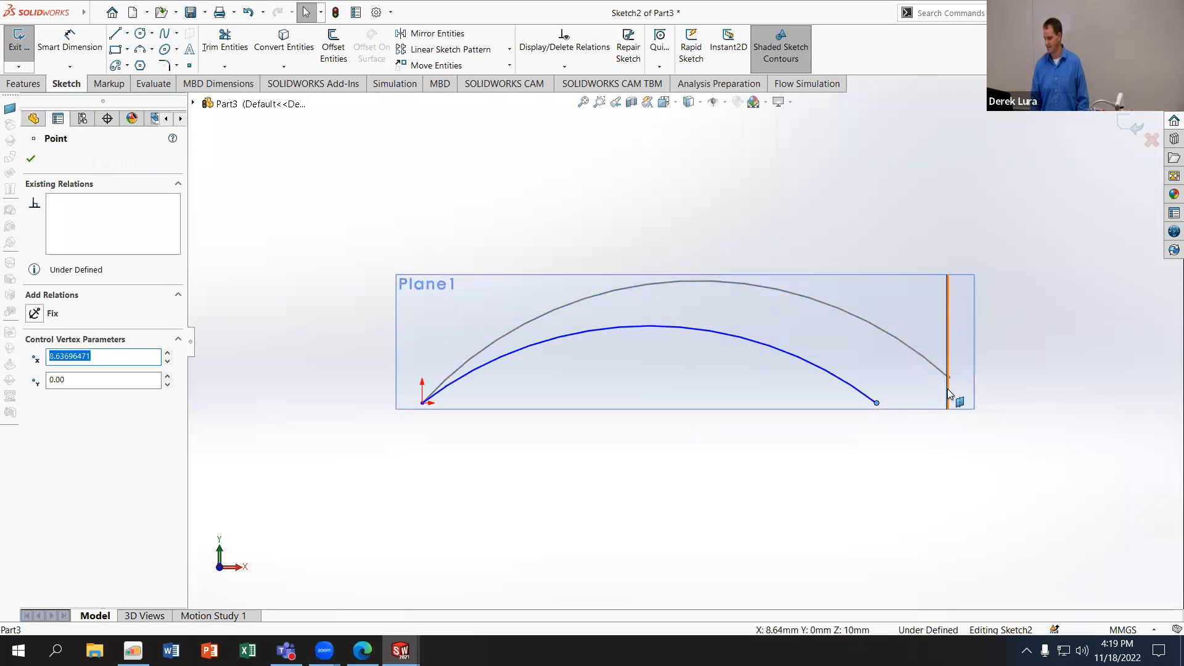
pyautogui.keyDown('ctrl'); pyautogui.click(948, 390); pyautogui.keyUp('ctrl')
pyautogui.click(35, 376)
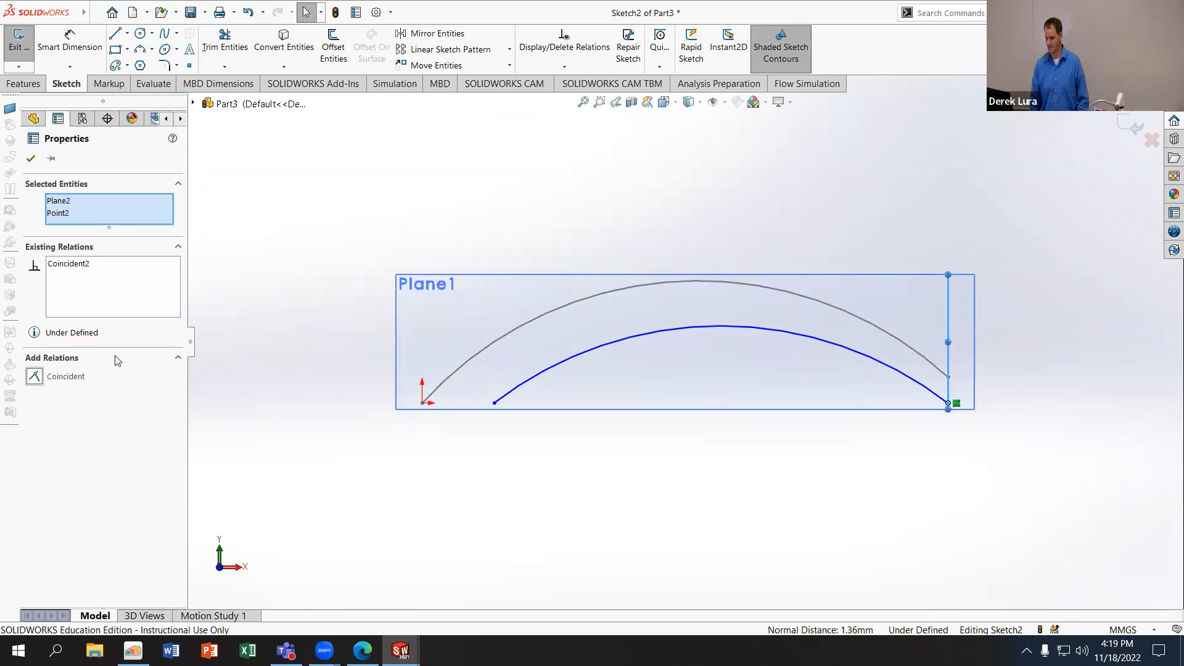
# Make the copied arc's left endpoint coincident with the origin and exit the sketch
pyautogui.click(506, 440)
pyautogui.click(494, 403)
pyautogui.keyDown('ctrl'); pyautogui.click(423, 403); pyautogui.keyUp('ctrl')
pyautogui.click(32, 420)
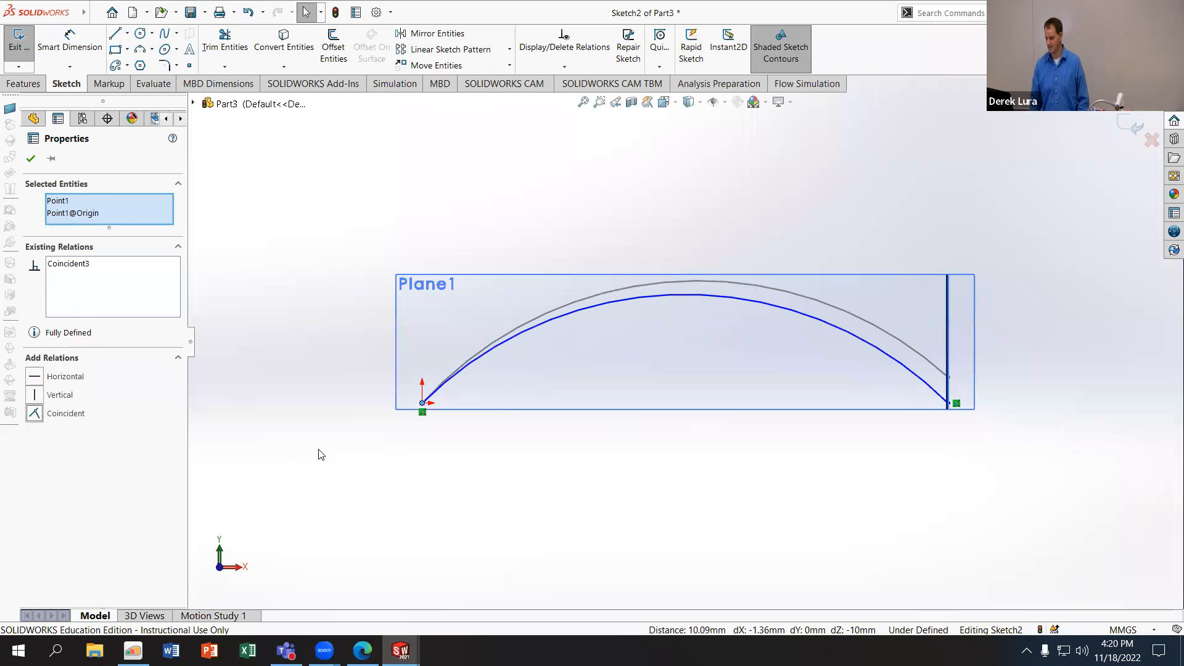
pyautogui.click(345, 455)
pyautogui.scroll(1, 870, 364)
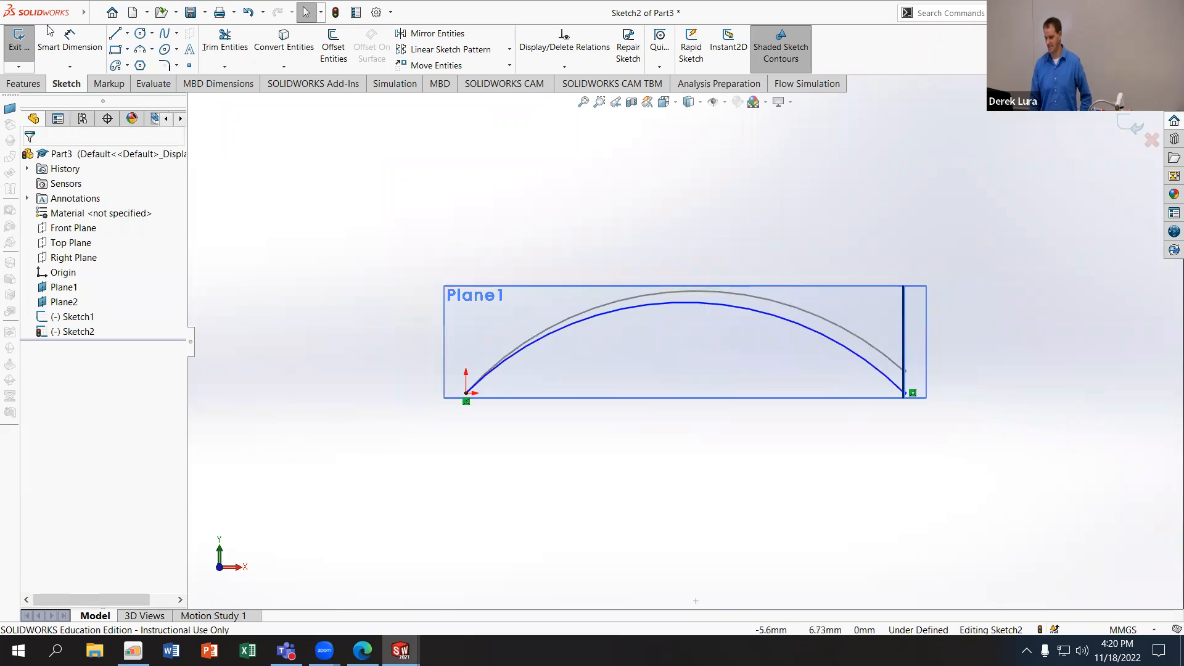
pyautogui.click(1128, 125)
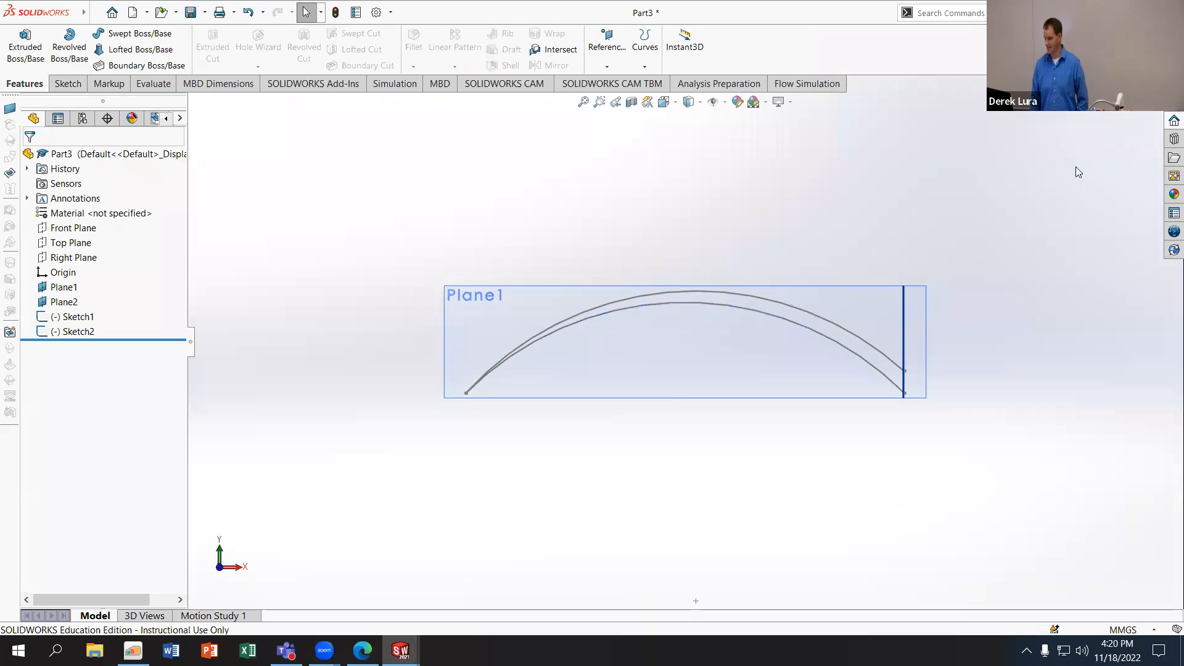
# Sketch a three-point arc on Plane2 between the ends of the two existing arcs, bulging downward with about 9.4 mm radius
pyautogui.click(908, 356)
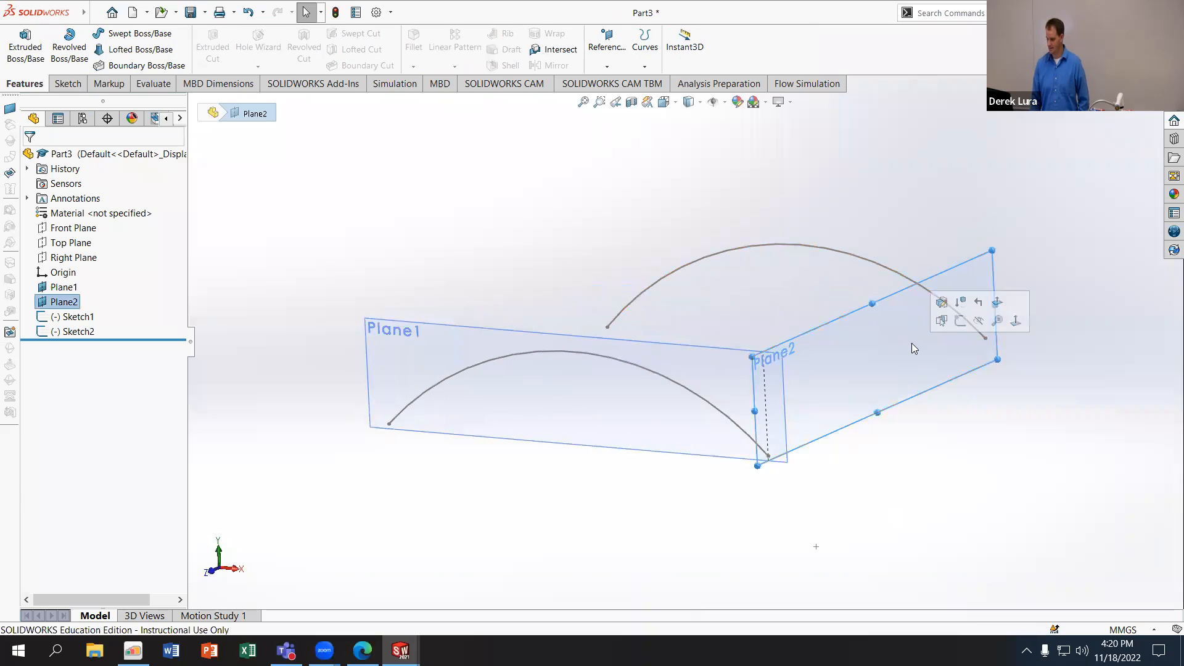
pyautogui.click(964, 324)
pyautogui.moveTo(296, 148); pyautogui.dragTo(557, 324, button='middle')
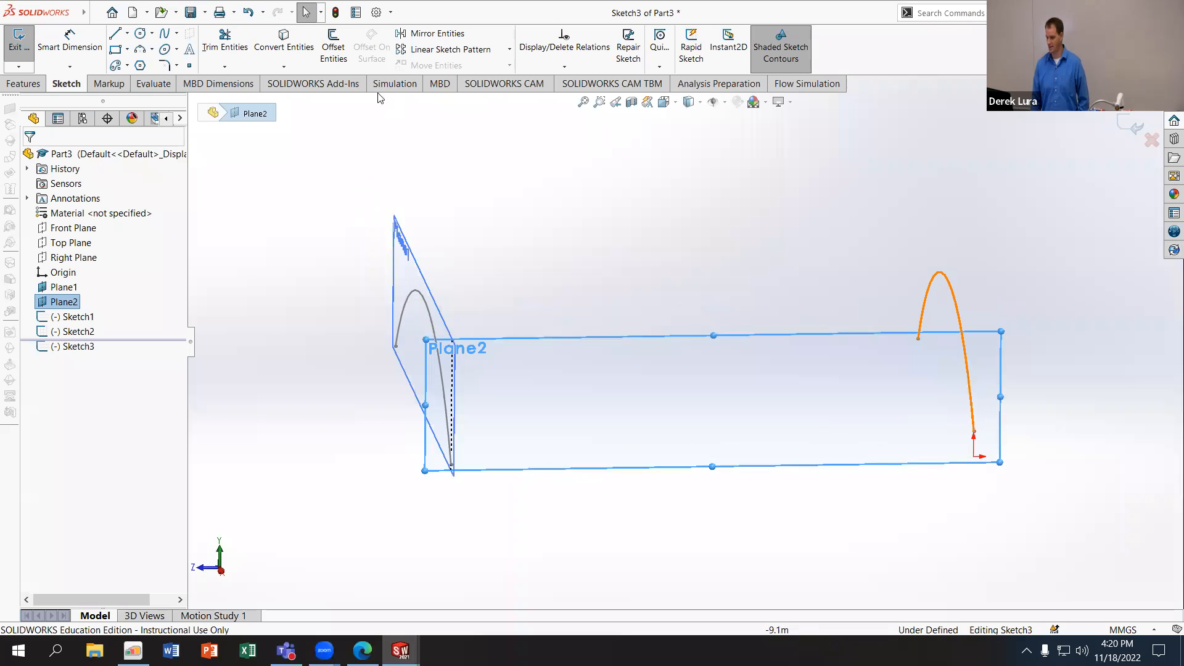
pyautogui.click(152, 49)
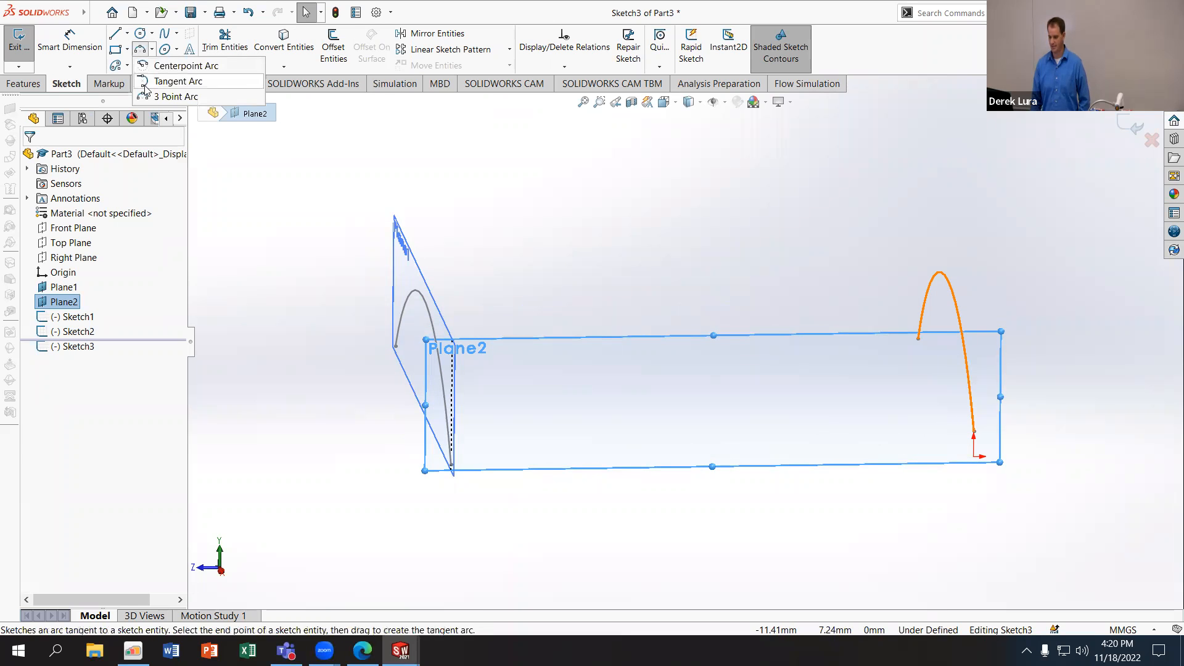
pyautogui.click(149, 99)
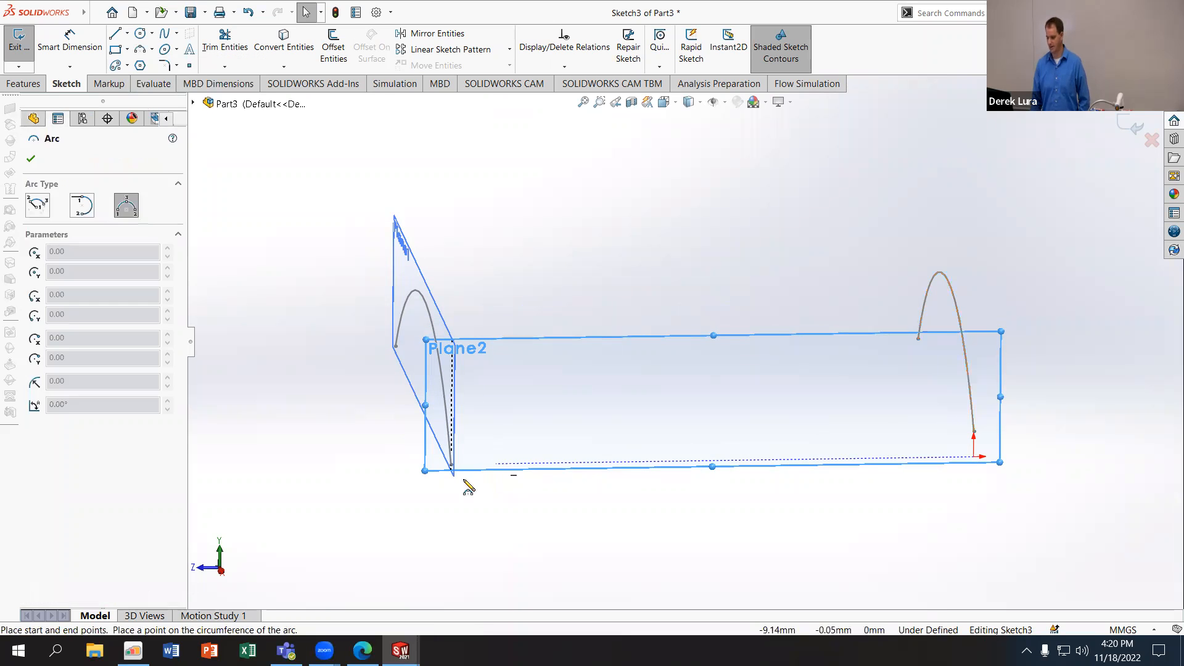
pyautogui.click(453, 467)
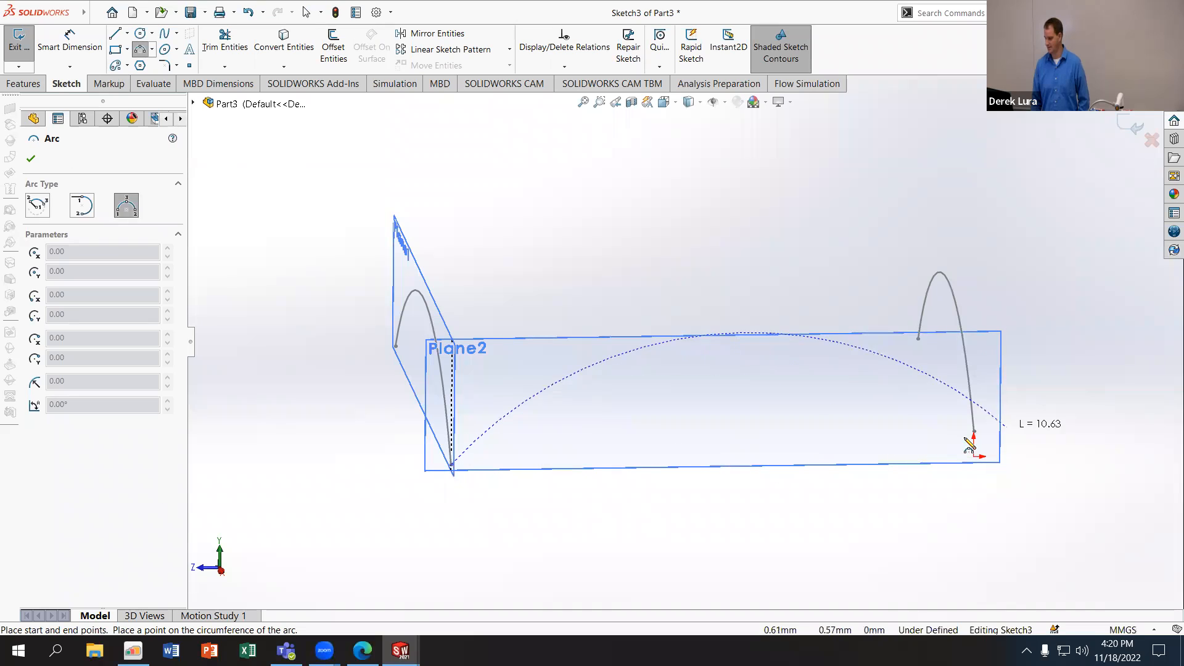
pyautogui.click(974, 432)
pyautogui.click(714, 522)
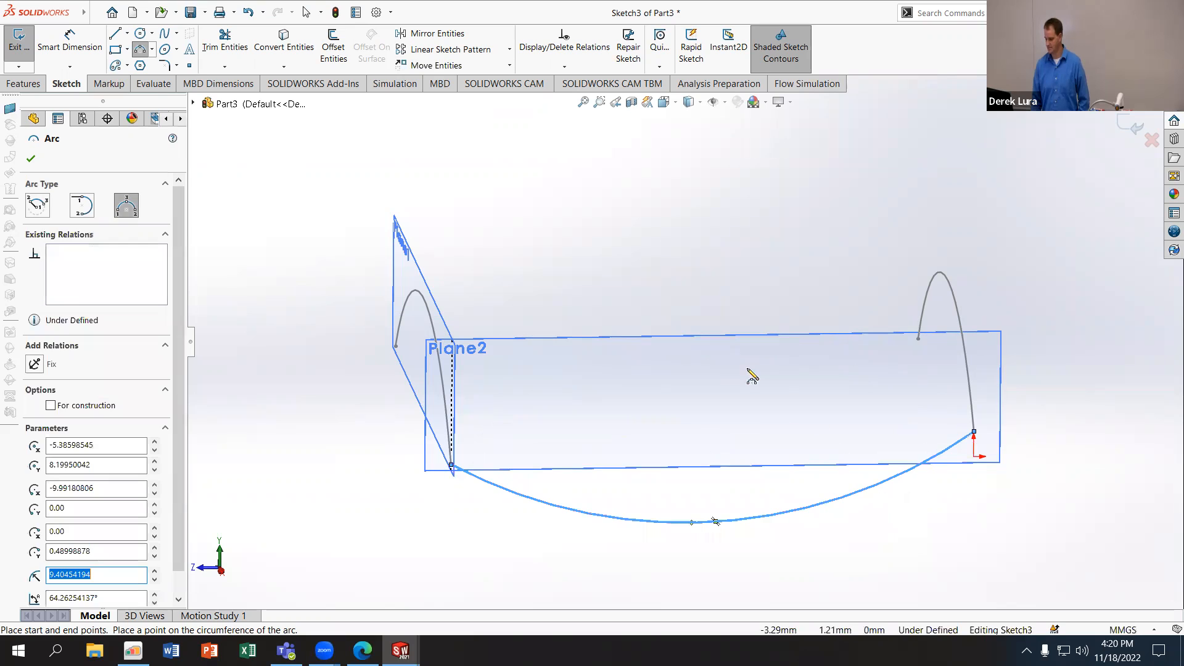
pyautogui.scroll(2, 779, 361)
pyautogui.scroll(-3, 779, 363)
pyautogui.scroll(2, 717, 406)
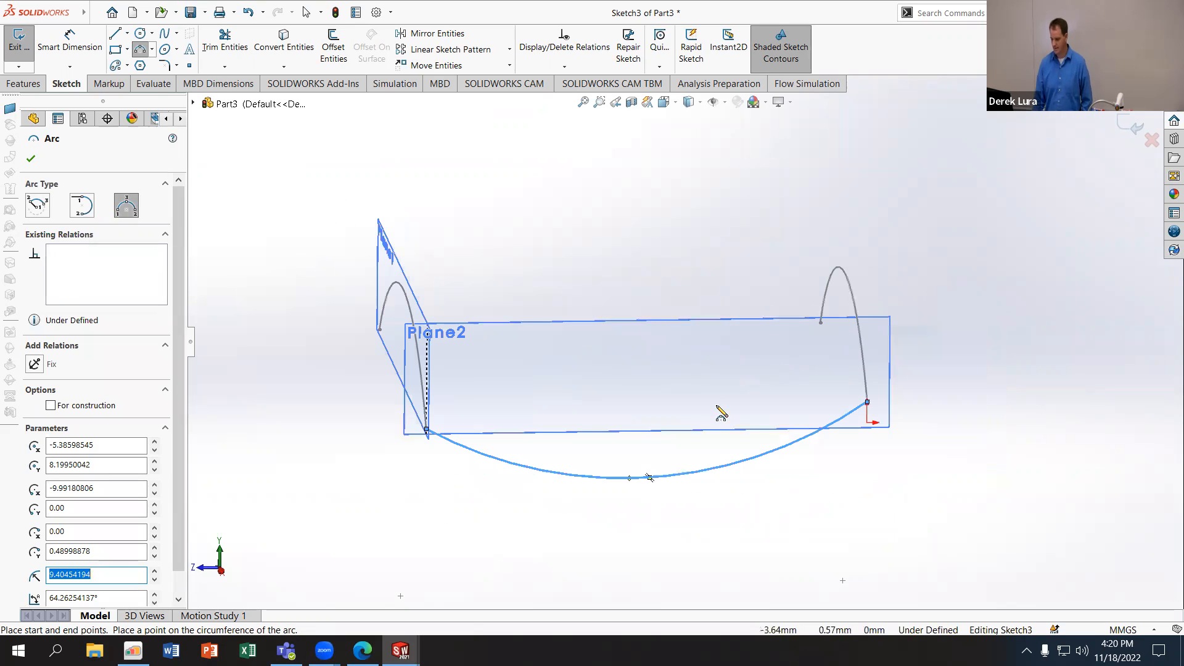
pyautogui.click(31, 160)
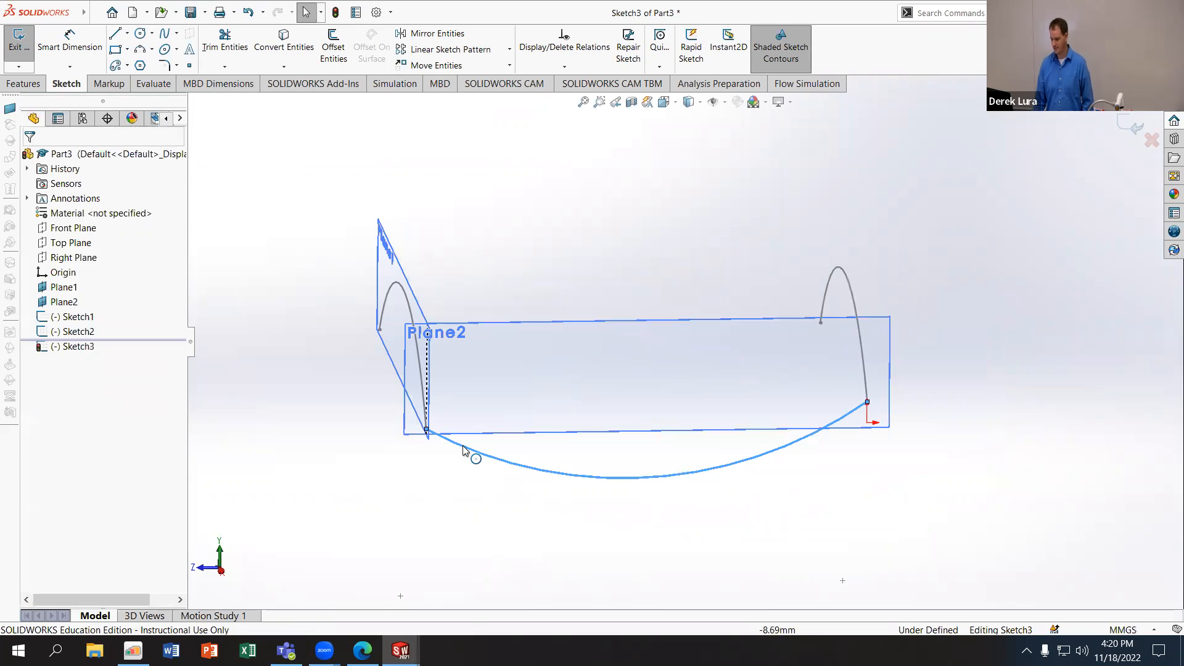
# Pull the connecting arc's endpoint near Plane1 away and make it coincident with the end of the Plane1 arc
pyautogui.moveTo(427, 430); pyautogui.dragTo(465, 459)
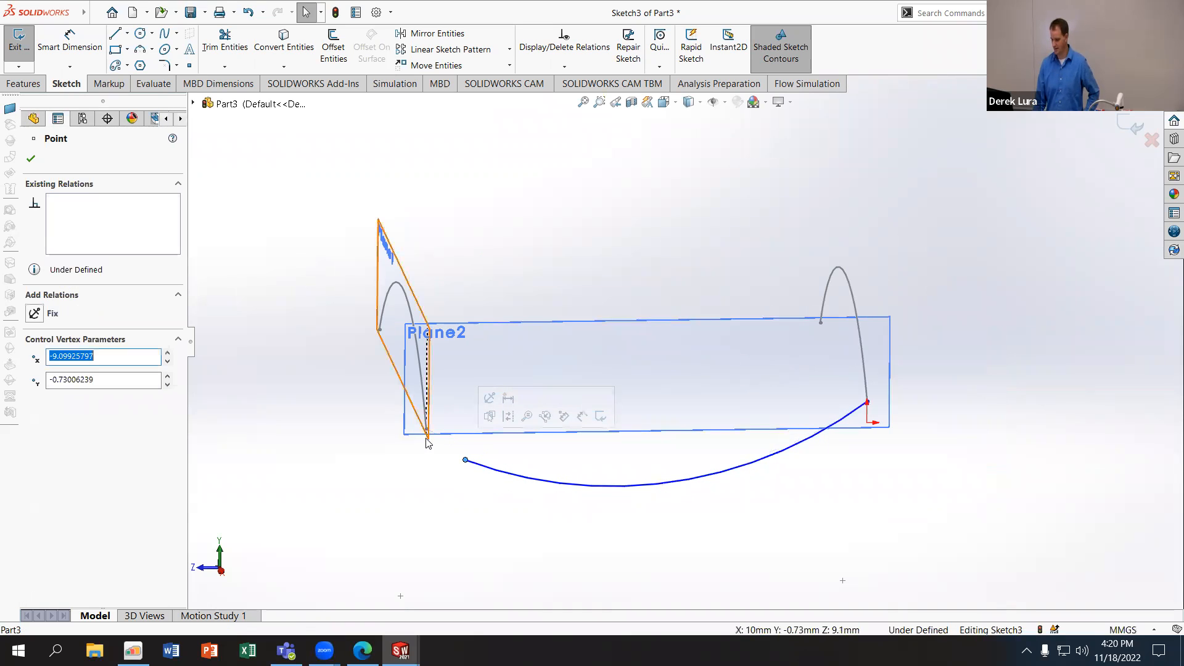
pyautogui.moveTo(427, 434); pyautogui.dragTo(525, 461, button='middle')
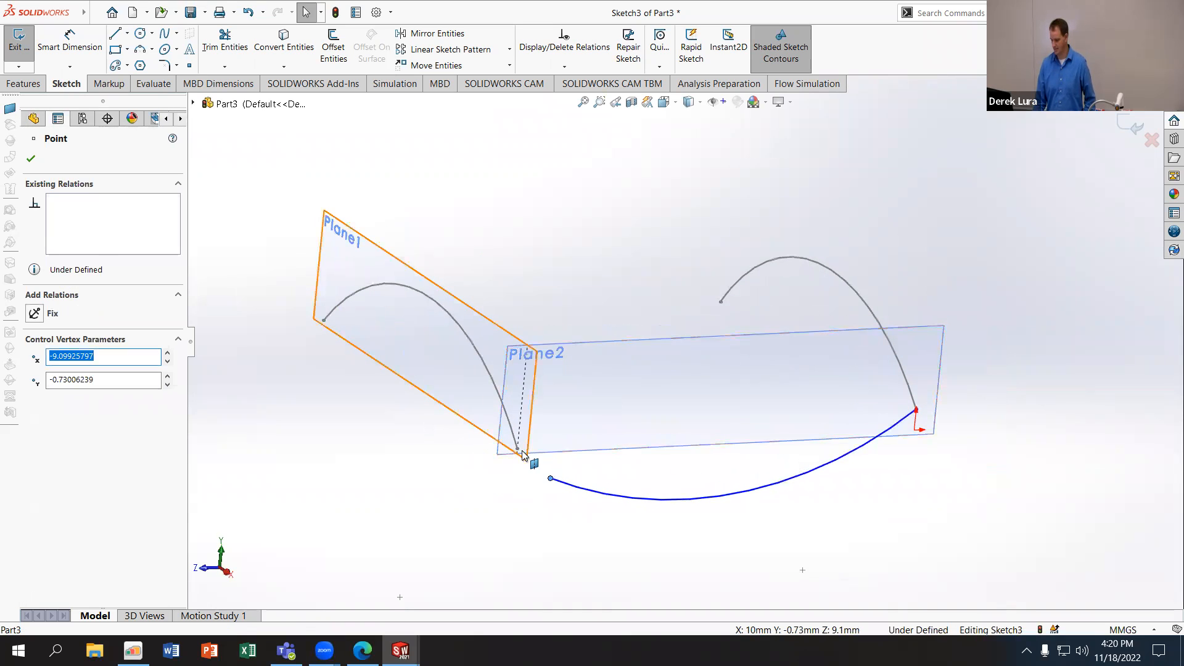
pyautogui.keyDown('ctrl'); pyautogui.click(517, 451); pyautogui.keyUp('ctrl')
pyautogui.click(40, 417)
# Pull the connecting arc's endpoint near the origin away and make it coincident with the end of the Front Plane arc
pyautogui.click(846, 455)
pyautogui.click(884, 381)
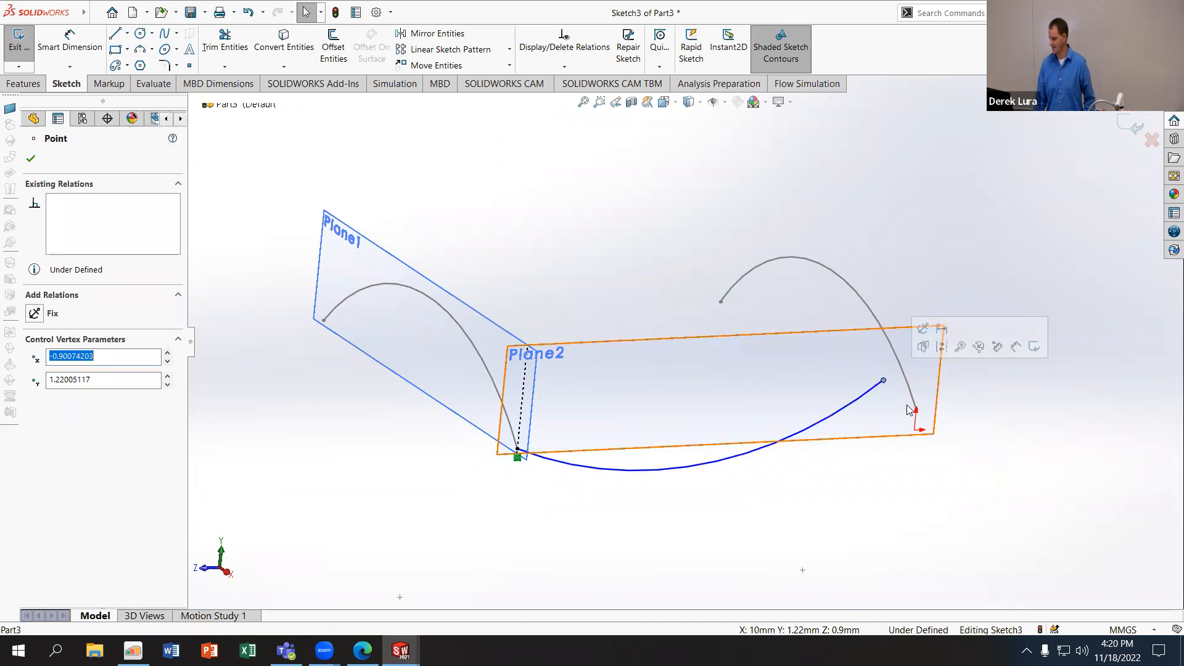
pyautogui.scroll(-3, 925, 418)
pyautogui.keyDown('ctrl'); pyautogui.click(867, 394); pyautogui.keyUp('ctrl')
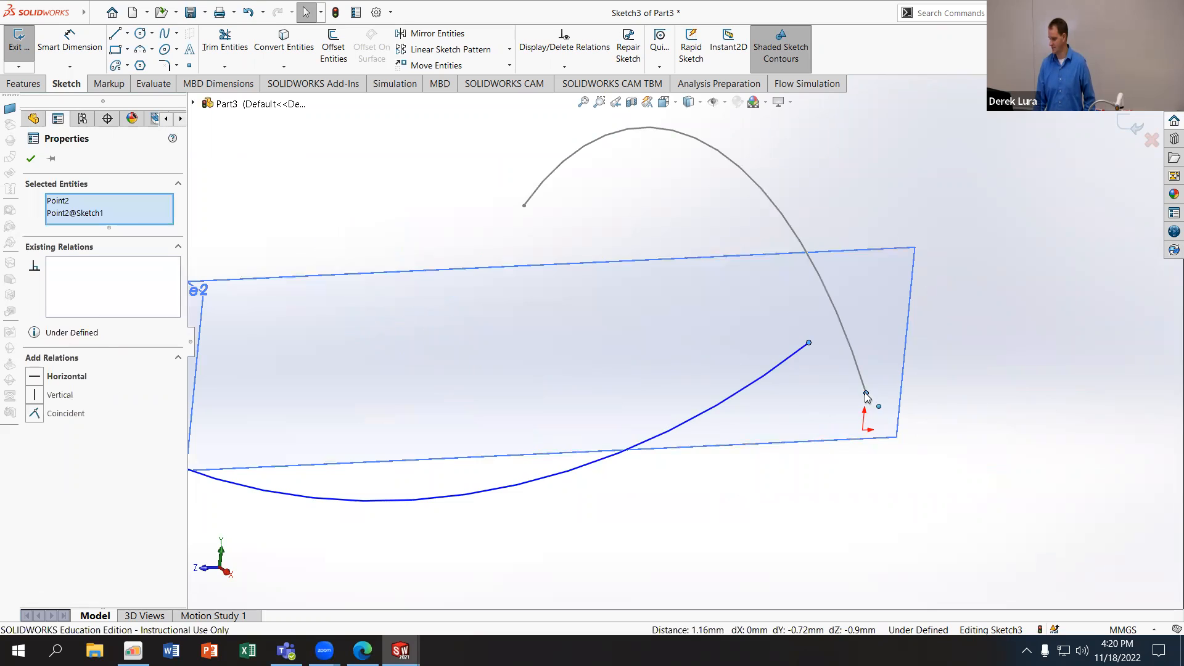
pyautogui.click(36, 414)
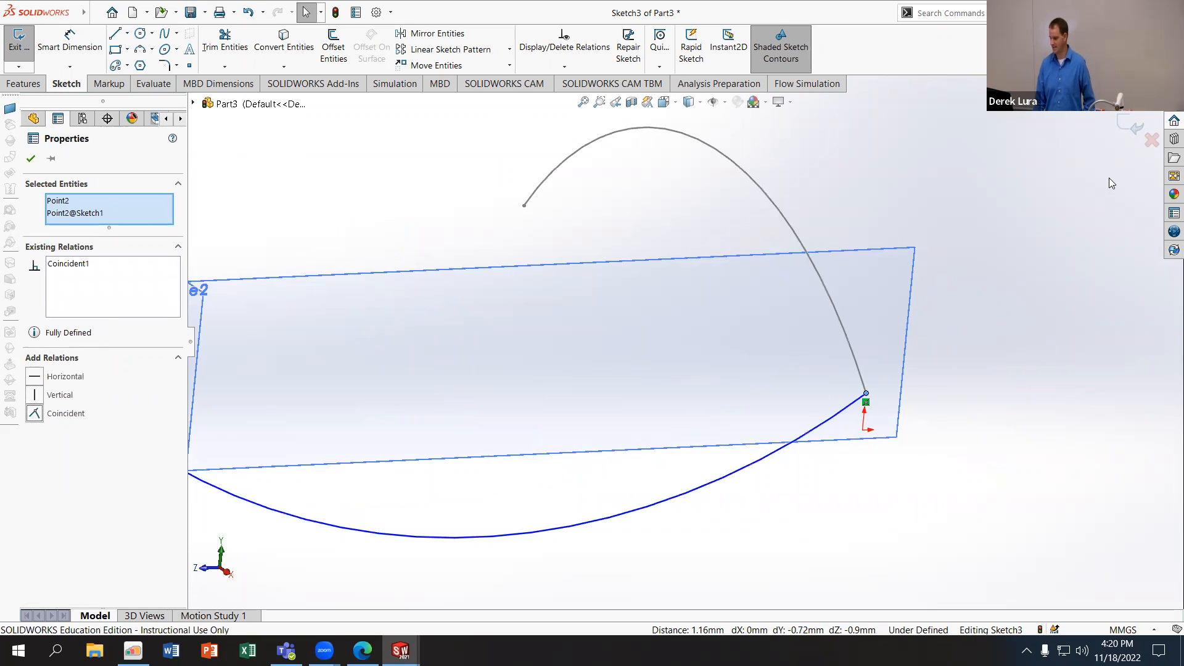
# Exit the Plane2 sketch and, on the Right Plane, sketch a downward three-point arc of about 9.4 mm radius from the Plane1 arc's end to the origin
pyautogui.click(1139, 128)
pyautogui.moveTo(870, 275)
pyautogui.mouseDown(button='middle')
pyautogui.moveTo(633, 316)
pyautogui.moveTo(526, 301)
pyautogui.moveTo(787, 363)
pyautogui.moveTo(779, 410)
pyautogui.moveTo(626, 344)
pyautogui.moveTo(677, 374)
pyautogui.moveTo(626, 424)
pyautogui.mouseUp(button='middle')
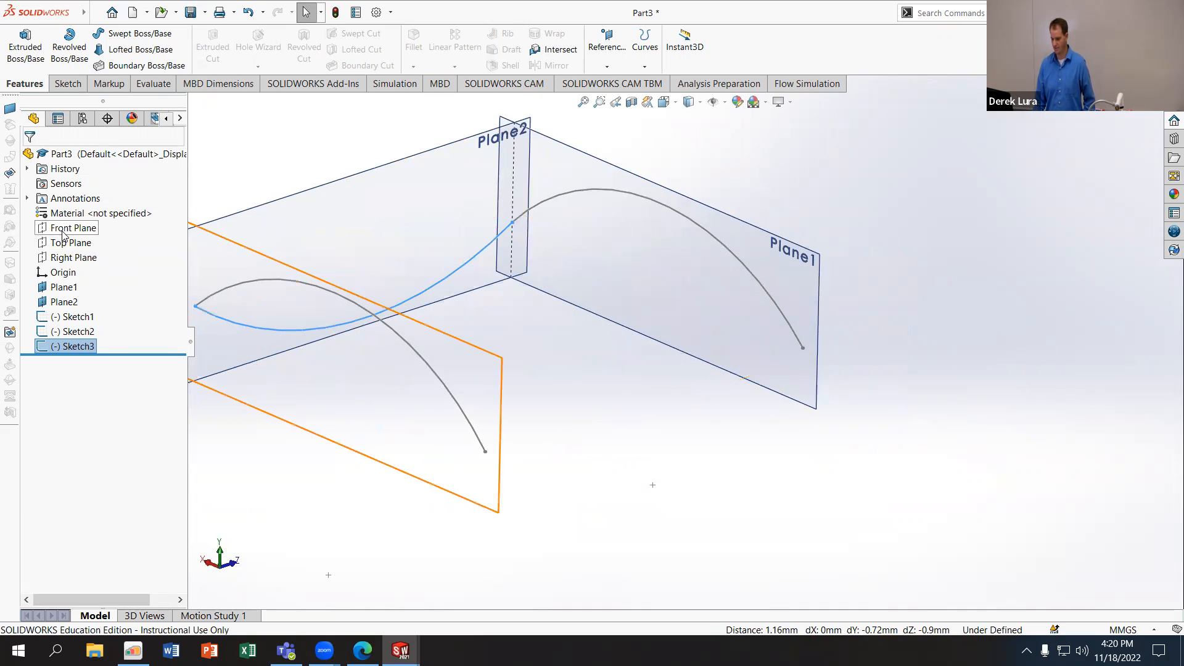
pyautogui.click(73, 257)
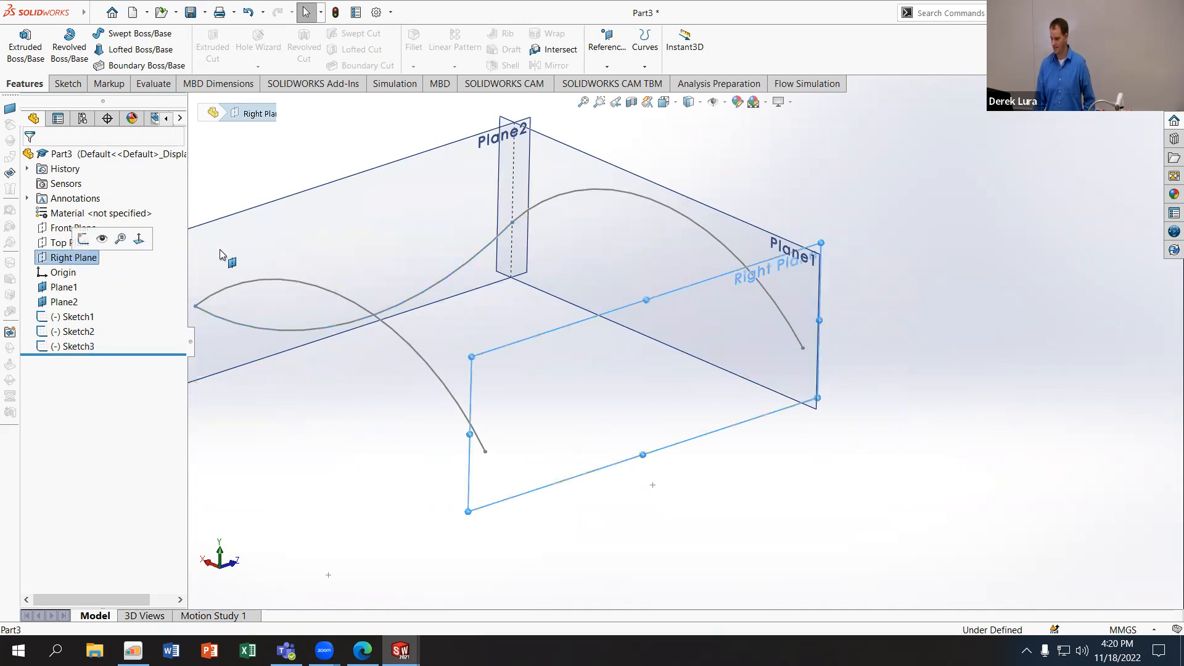
pyautogui.click(67, 84)
pyautogui.click(140, 49)
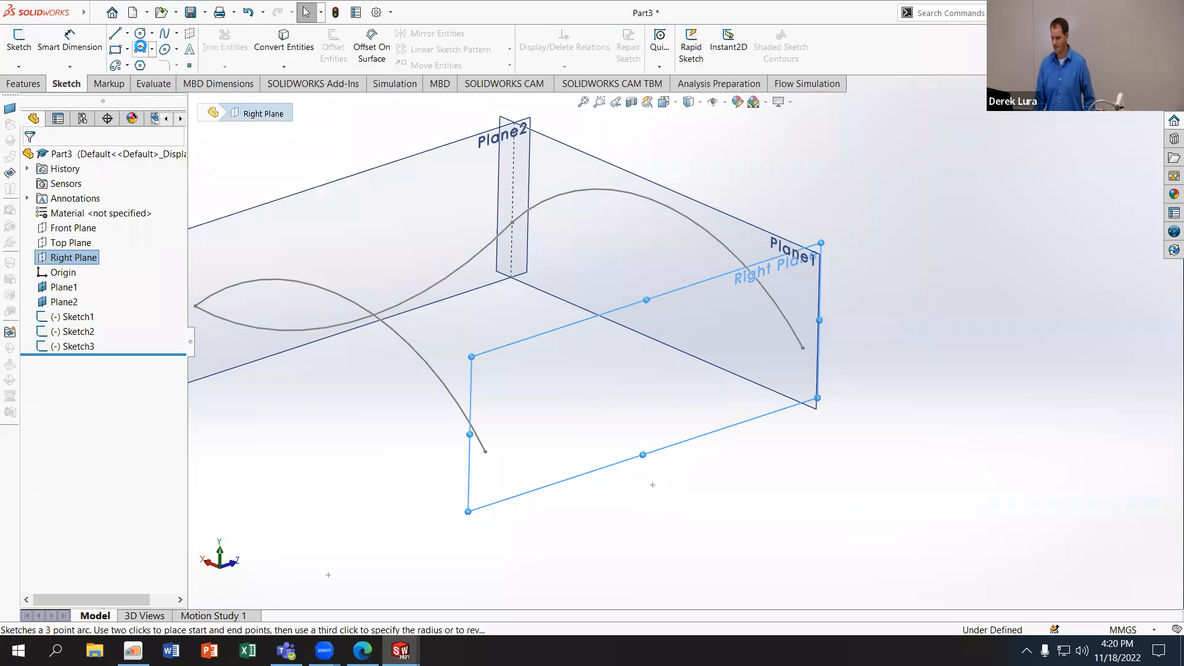
pyautogui.moveTo(543, 262); pyautogui.dragTo(445, 298, button='middle')
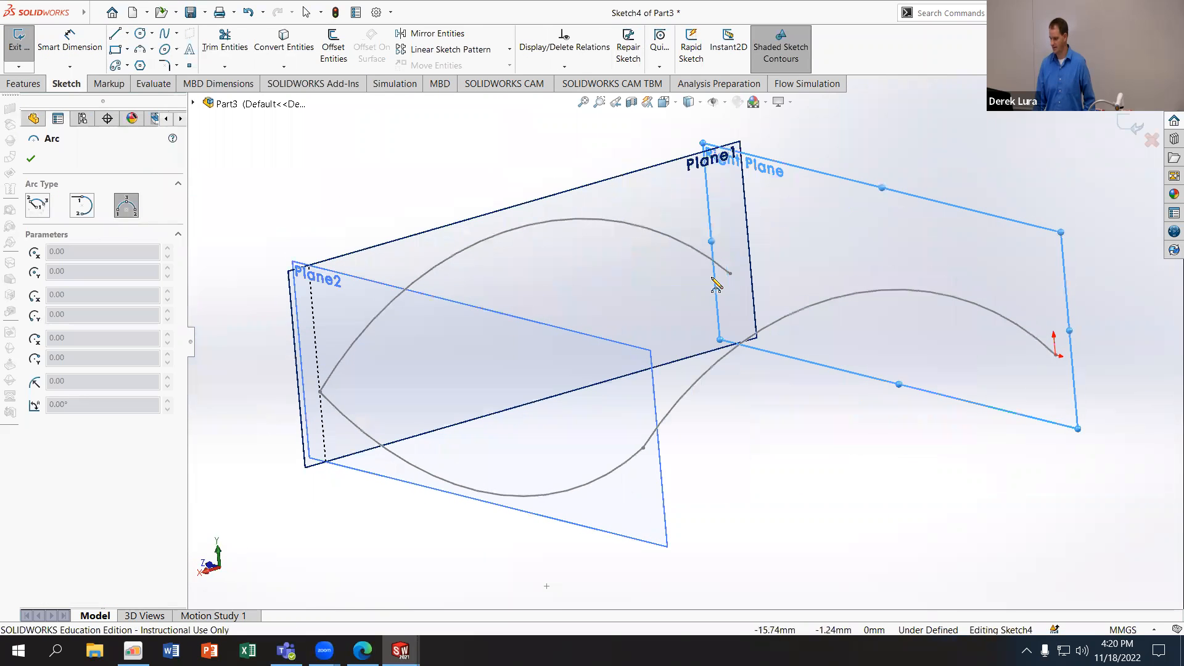
pyautogui.click(730, 273)
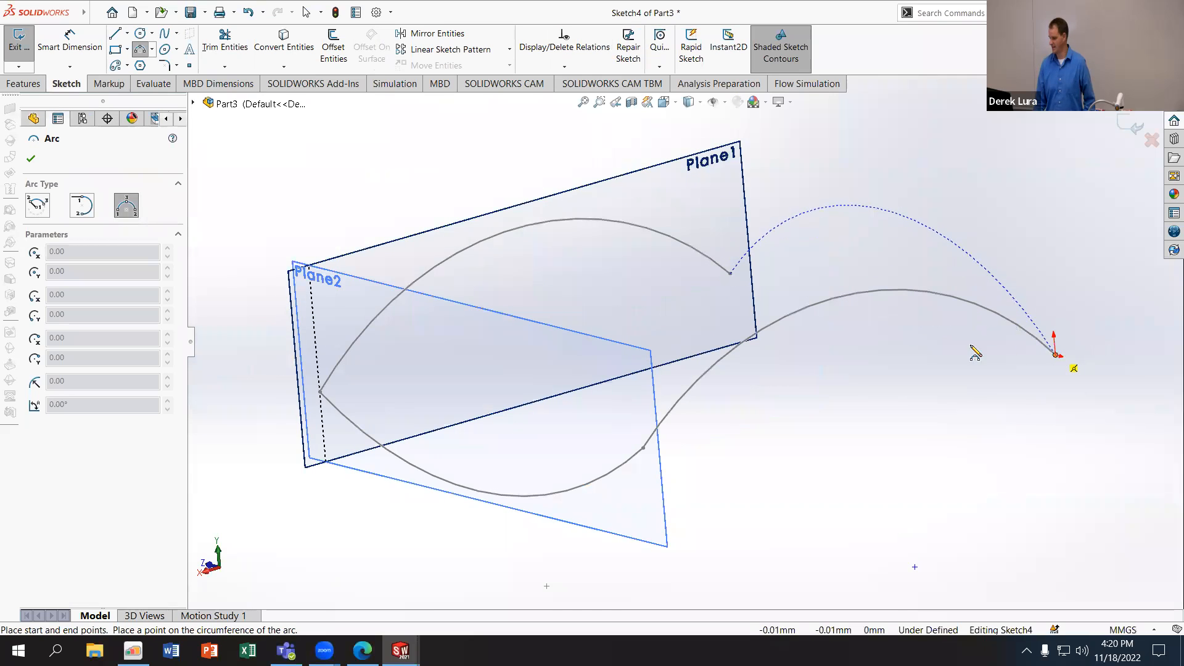
pyautogui.click(1056, 354)
pyautogui.click(815, 348)
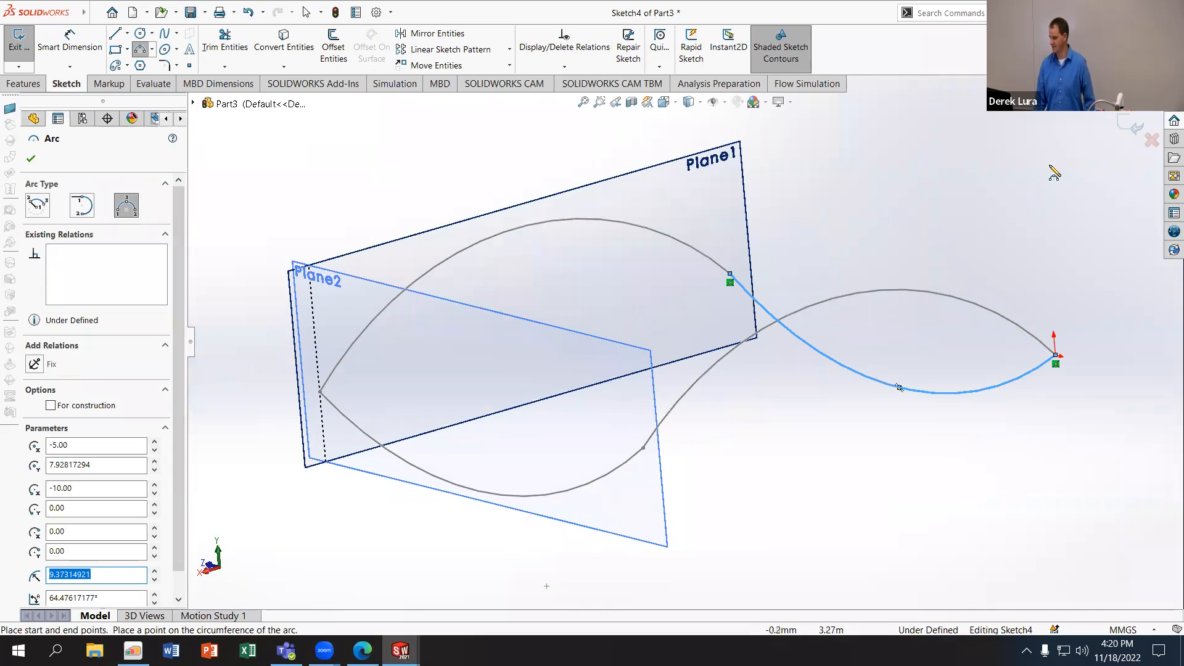
pyautogui.click(1139, 128)
# Start a lofted surface from Sketch1 through Sketch4
pyautogui.moveTo(976, 162)
pyautogui.mouseDown(button='middle')
pyautogui.moveTo(883, 228)
pyautogui.moveTo(909, 258)
pyautogui.moveTo(823, 286)
pyautogui.moveTo(907, 243)
pyautogui.moveTo(521, 336)
pyautogui.mouseUp(button='middle')
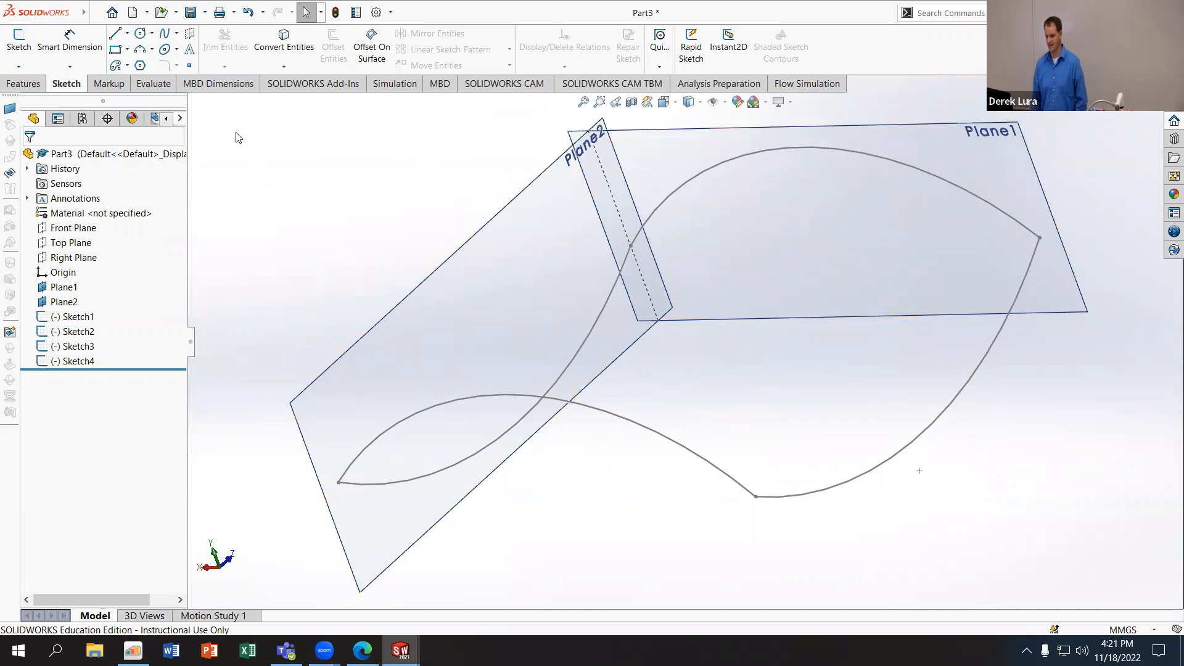
pyautogui.click(73, 317)
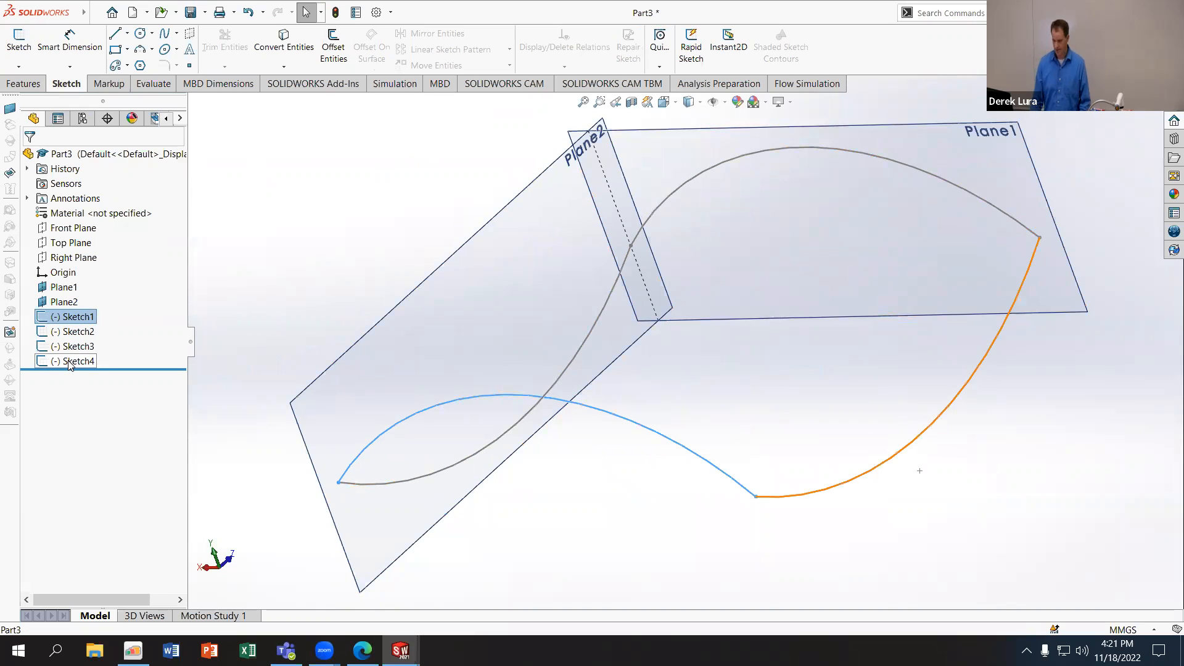
pyautogui.keyDown('shift'); pyautogui.click(69, 362); pyautogui.keyUp('shift')
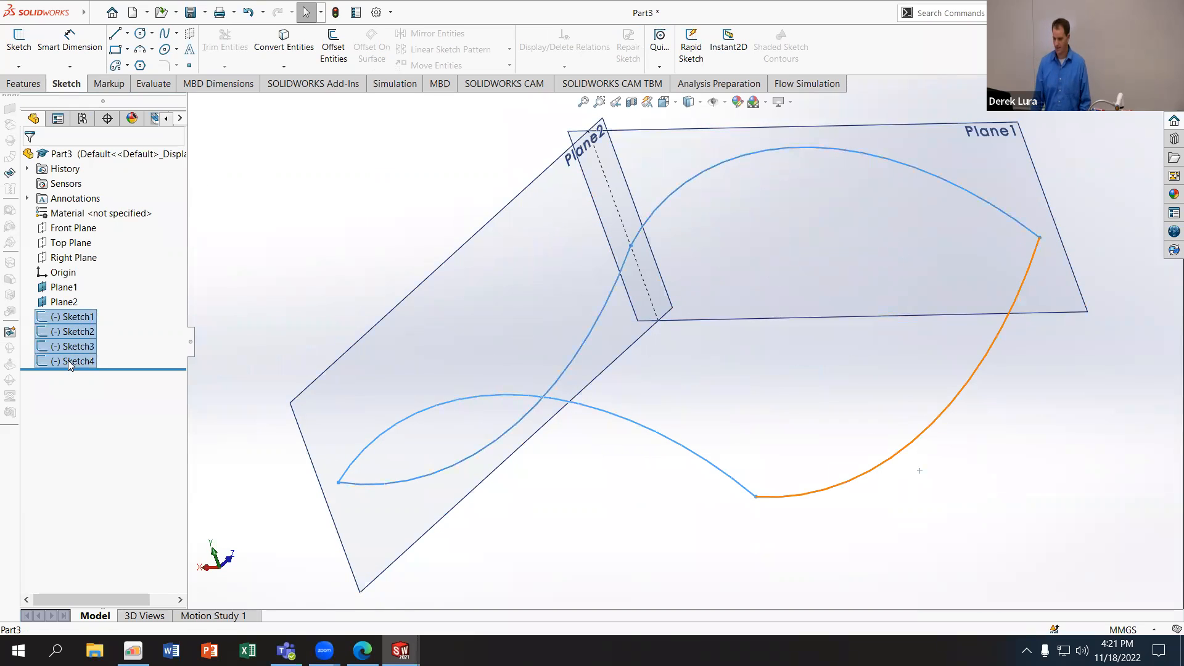
pyautogui.click(29, 84)
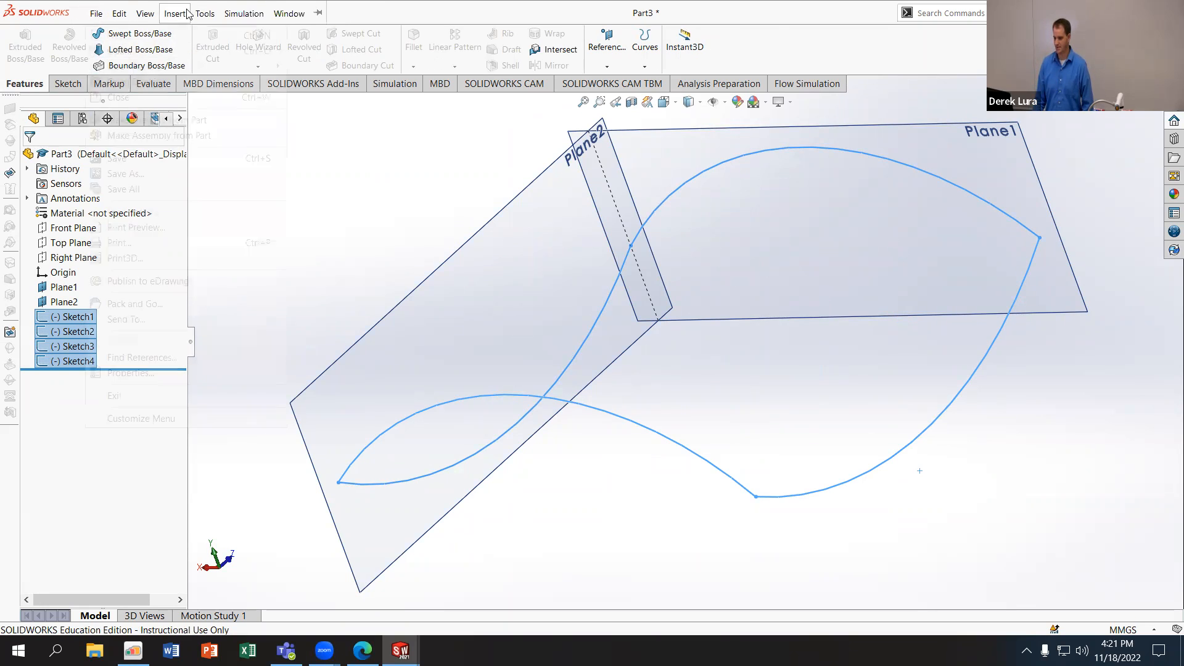
pyautogui.click(175, 14)
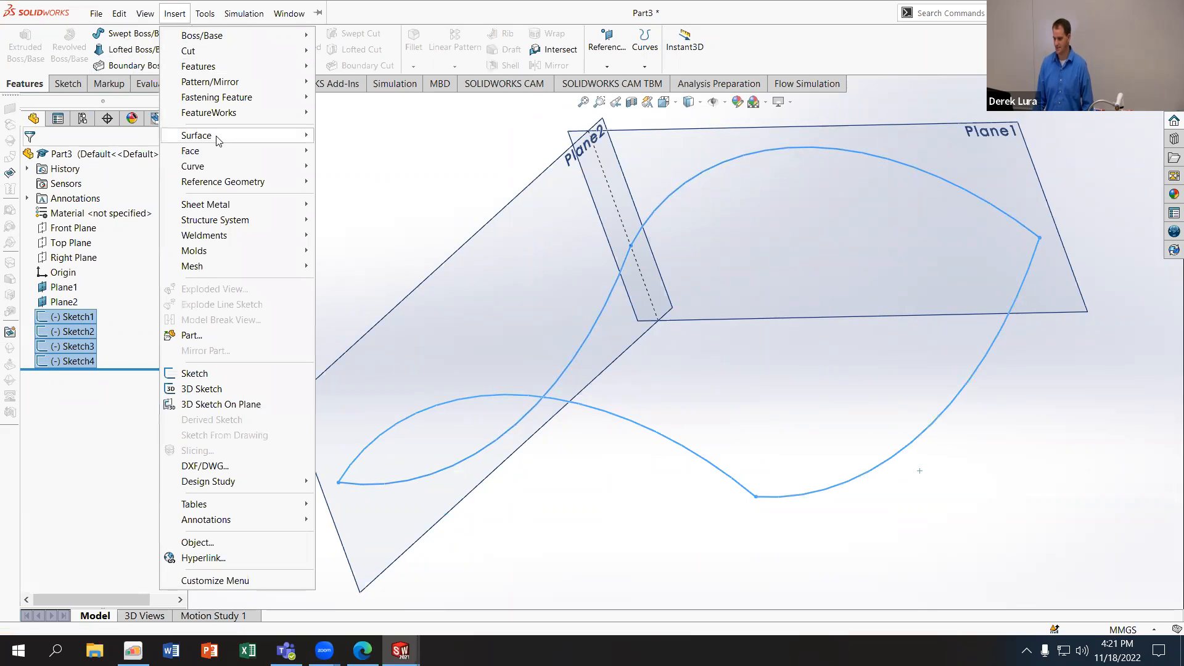
pyautogui.moveTo(218, 141)
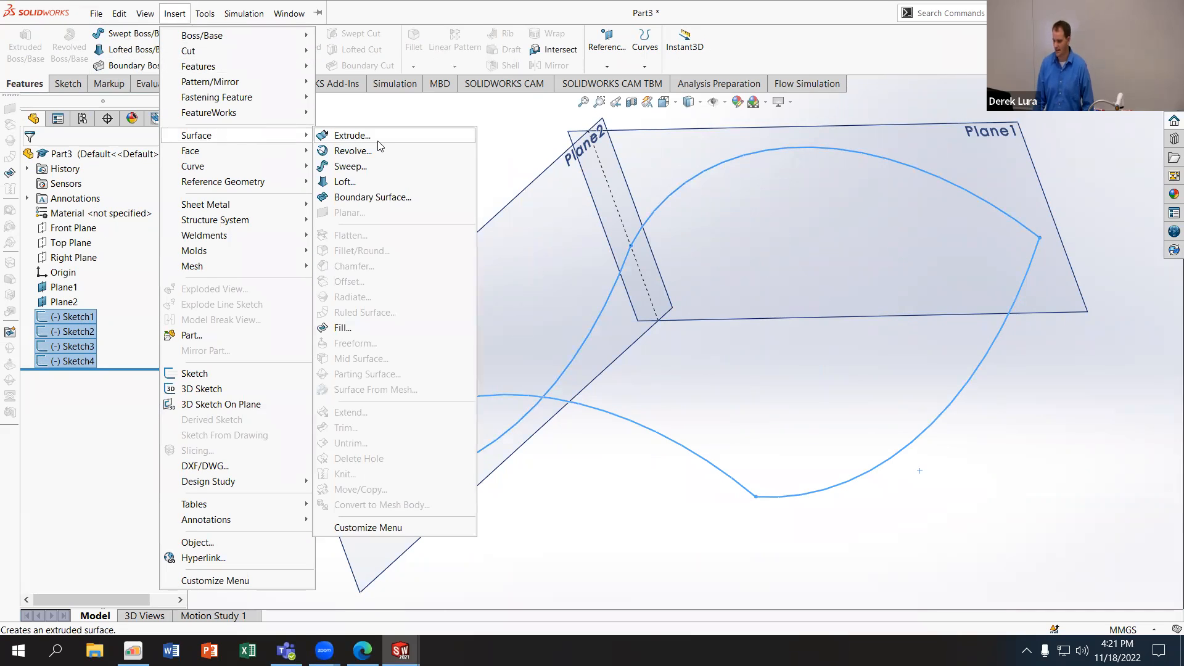
pyautogui.click(344, 182)
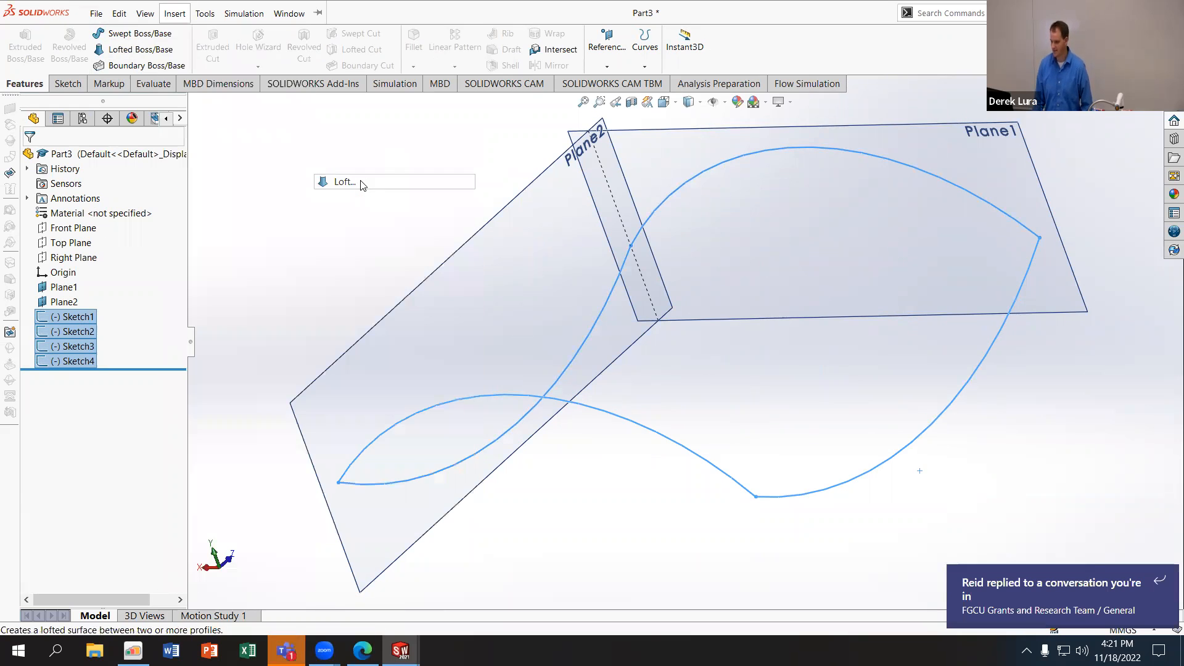
# Check Sketch1 and Sketch2 as loft profiles and Sketch4 and Sketch3 as guide curves, and create the lofted surface
pyautogui.moveTo(372, 209); pyautogui.dragTo(445, 197, button='middle')
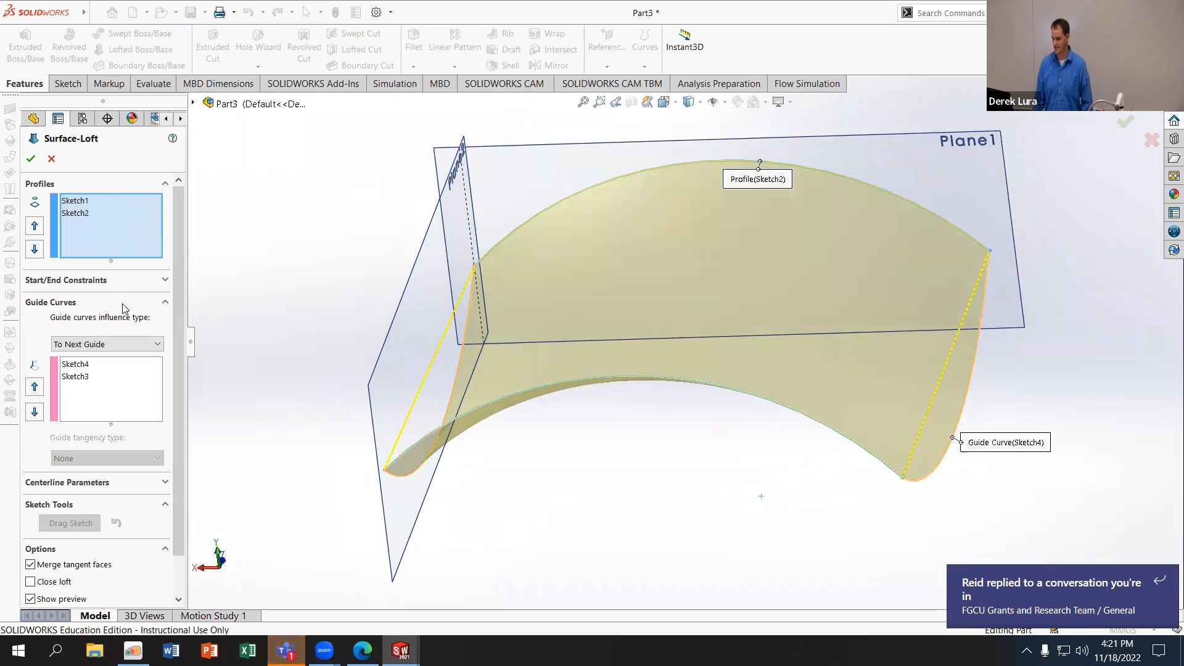
pyautogui.moveTo(259, 239); pyautogui.dragTo(429, 268, button='middle')
pyautogui.click(92, 201)
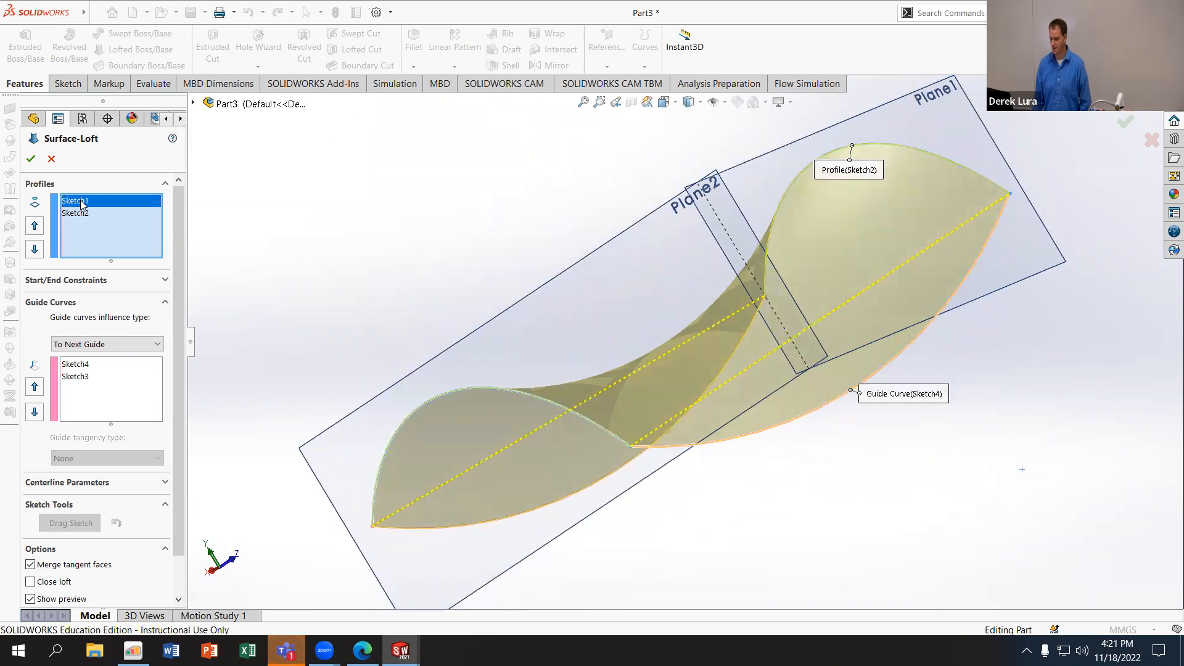
pyautogui.click(80, 216)
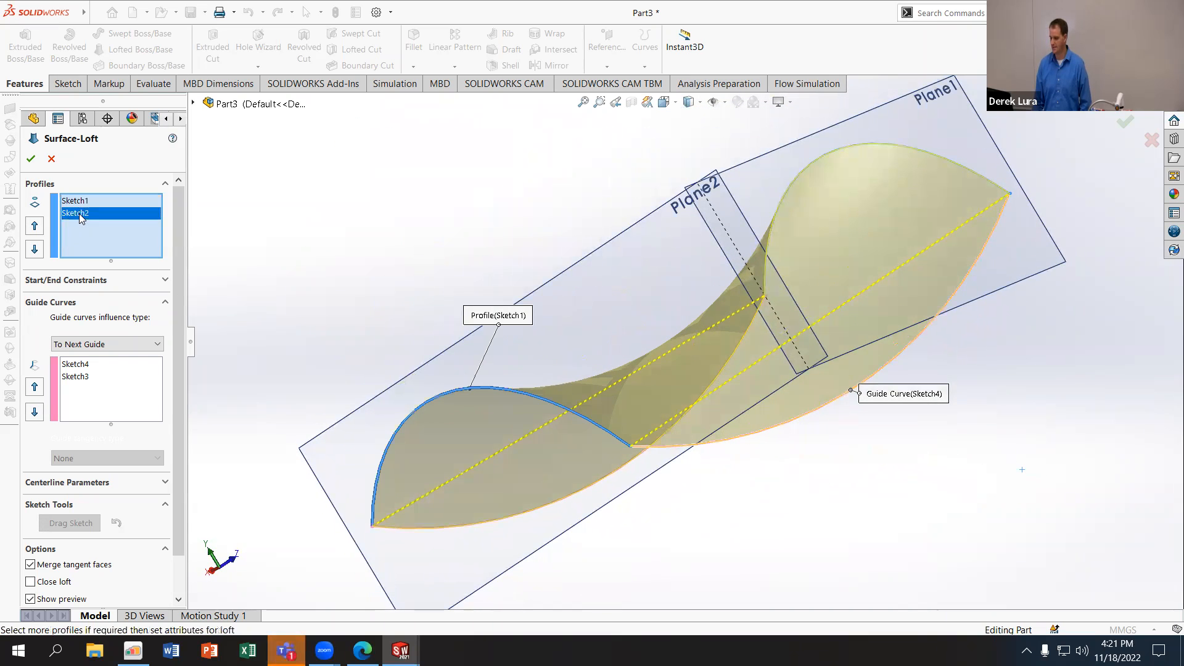
pyautogui.click(85, 365)
pyautogui.click(77, 376)
pyautogui.moveTo(253, 343); pyautogui.dragTo(432, 225, button='middle')
pyautogui.click(35, 158)
# Start a Thicken feature on the lofted surface, using the Top Plane as the thickening direction
pyautogui.moveTo(454, 171); pyautogui.dragTo(609, 275, button='middle')
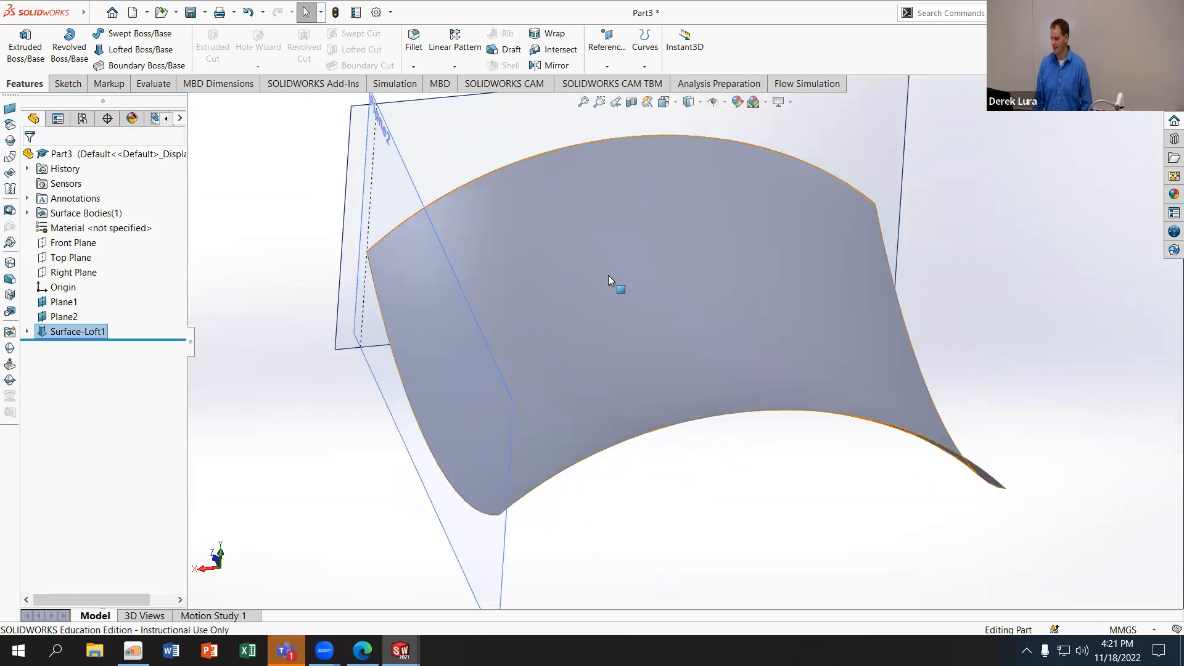
pyautogui.write('thi')
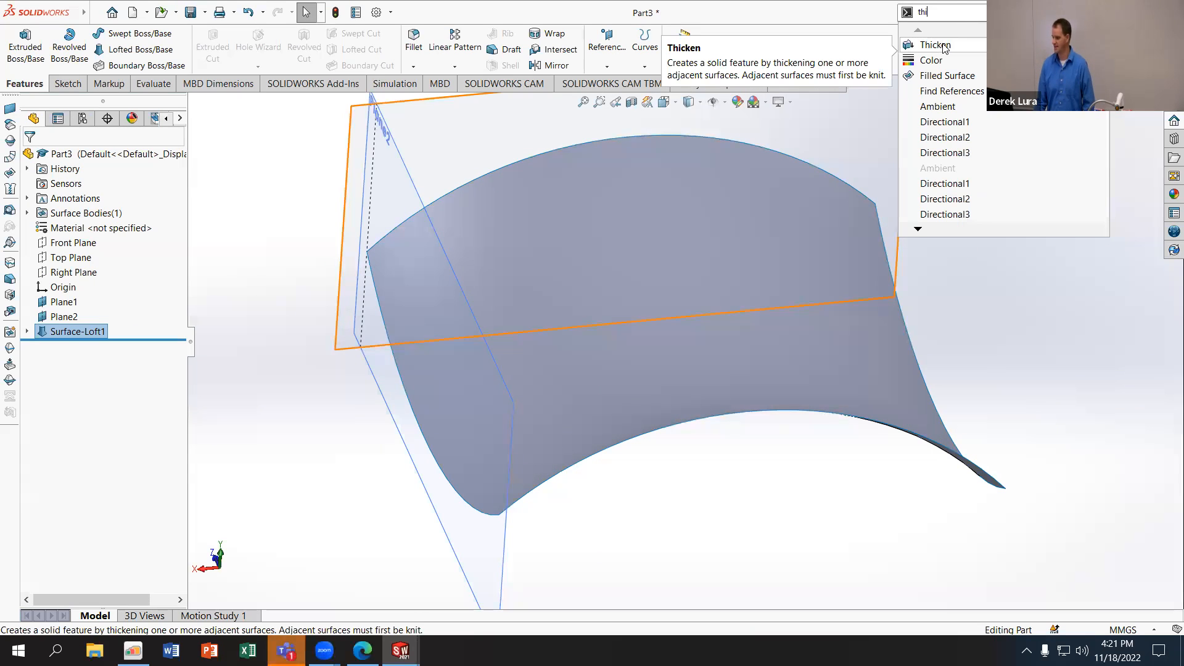
pyautogui.click(18, 11)
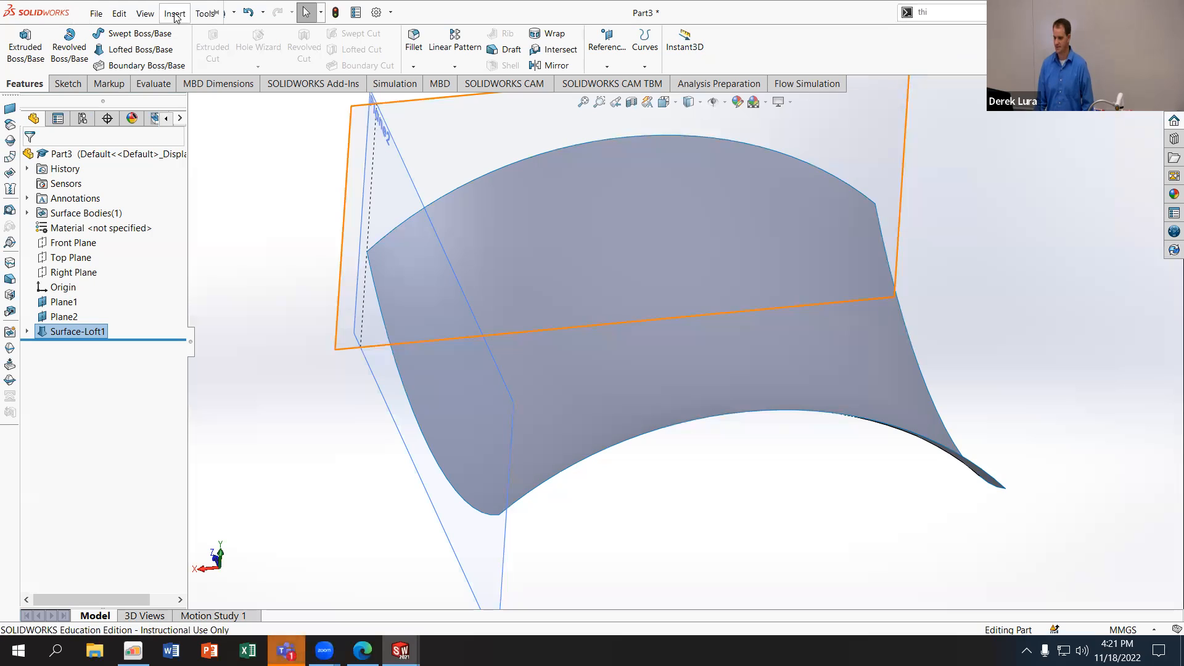
pyautogui.click(175, 14)
pyautogui.moveTo(240, 40)
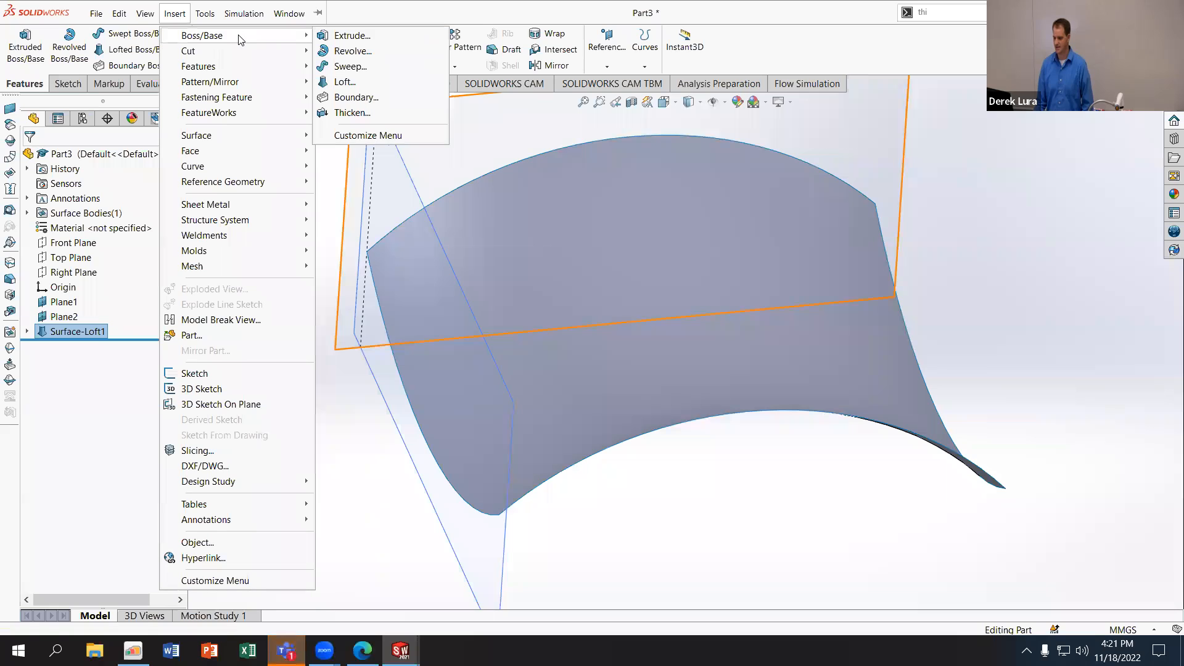
pyautogui.click(383, 114)
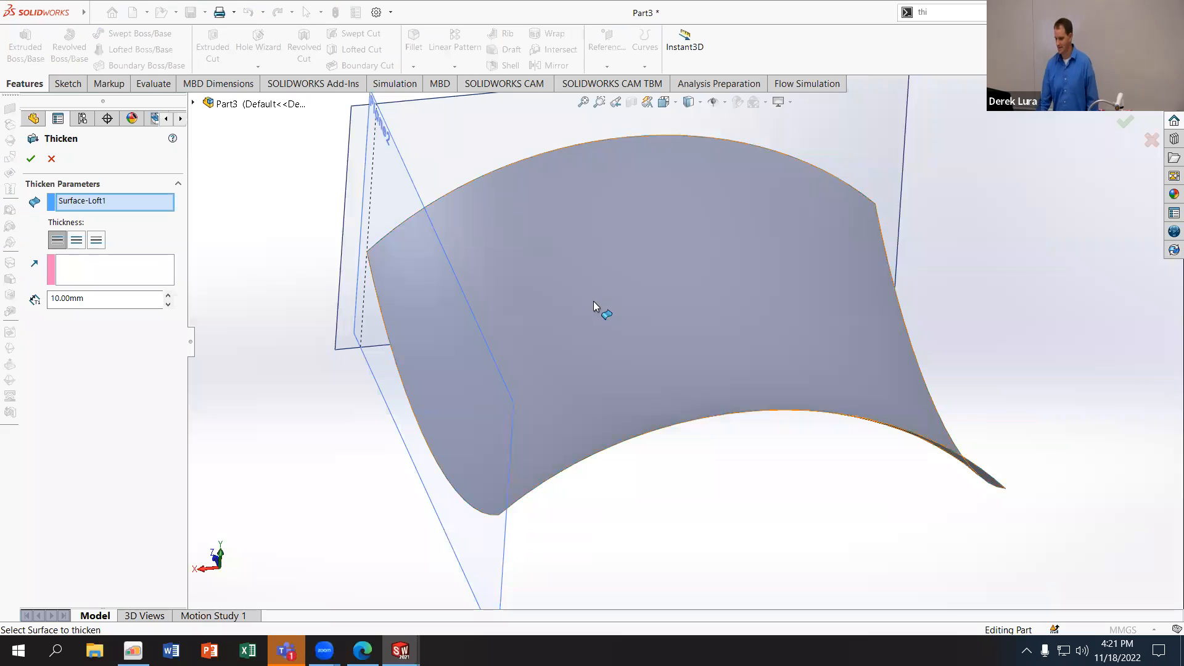
pyautogui.click(114, 259)
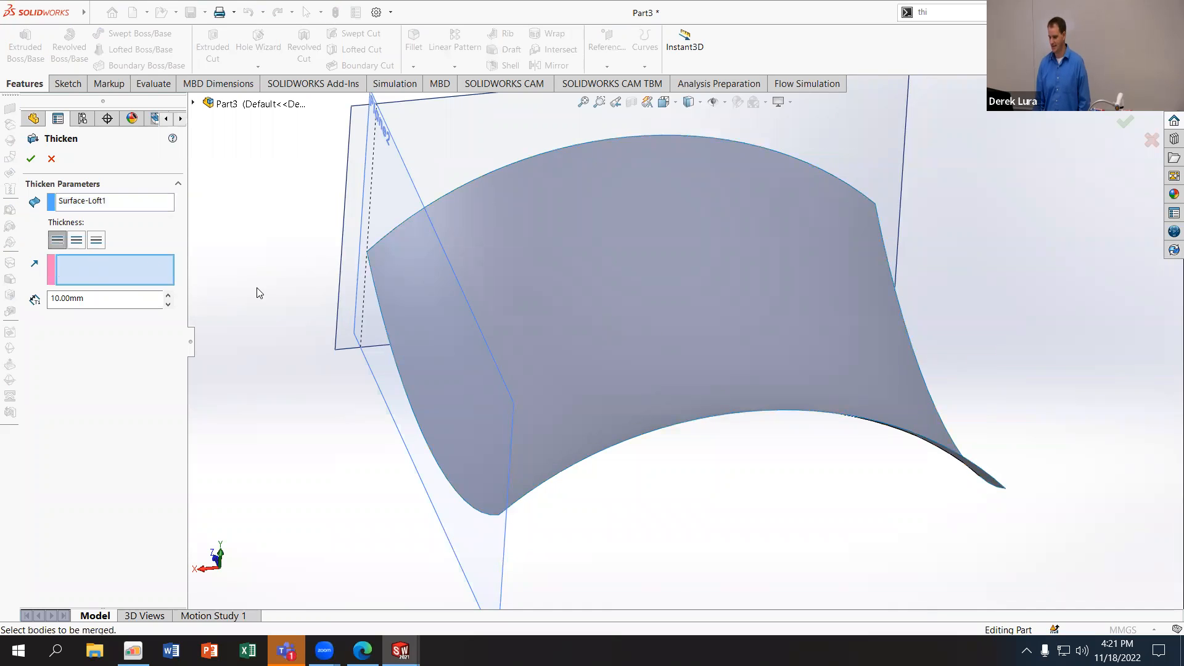
pyautogui.scroll(3, 260, 291)
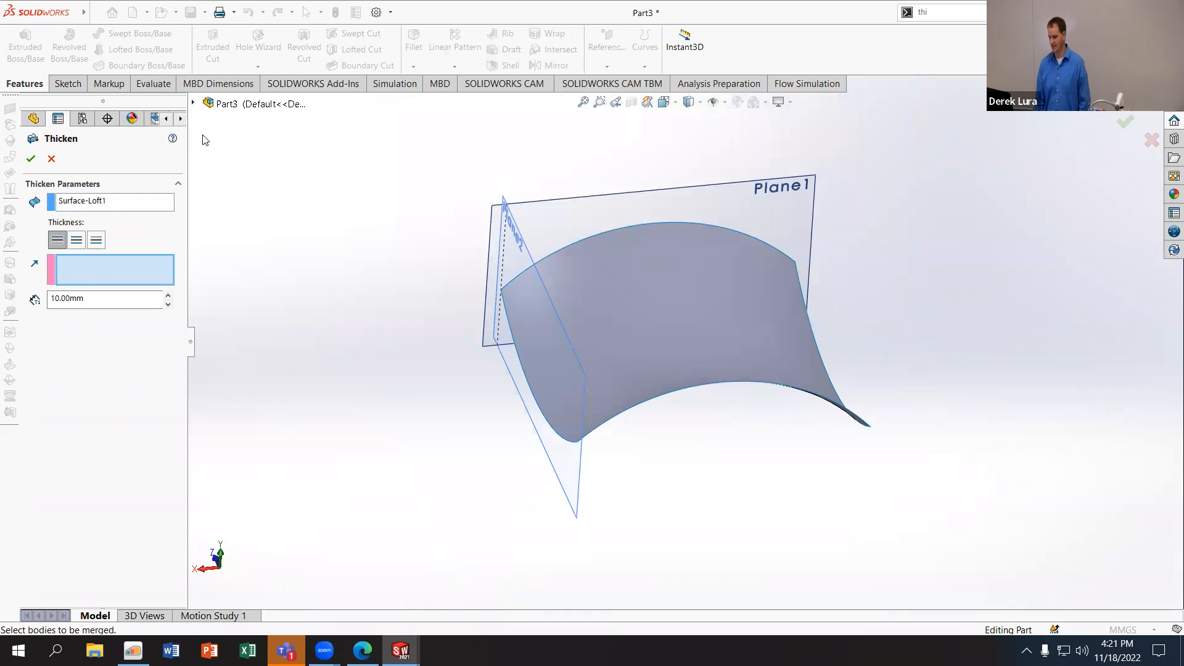
pyautogui.click(193, 103)
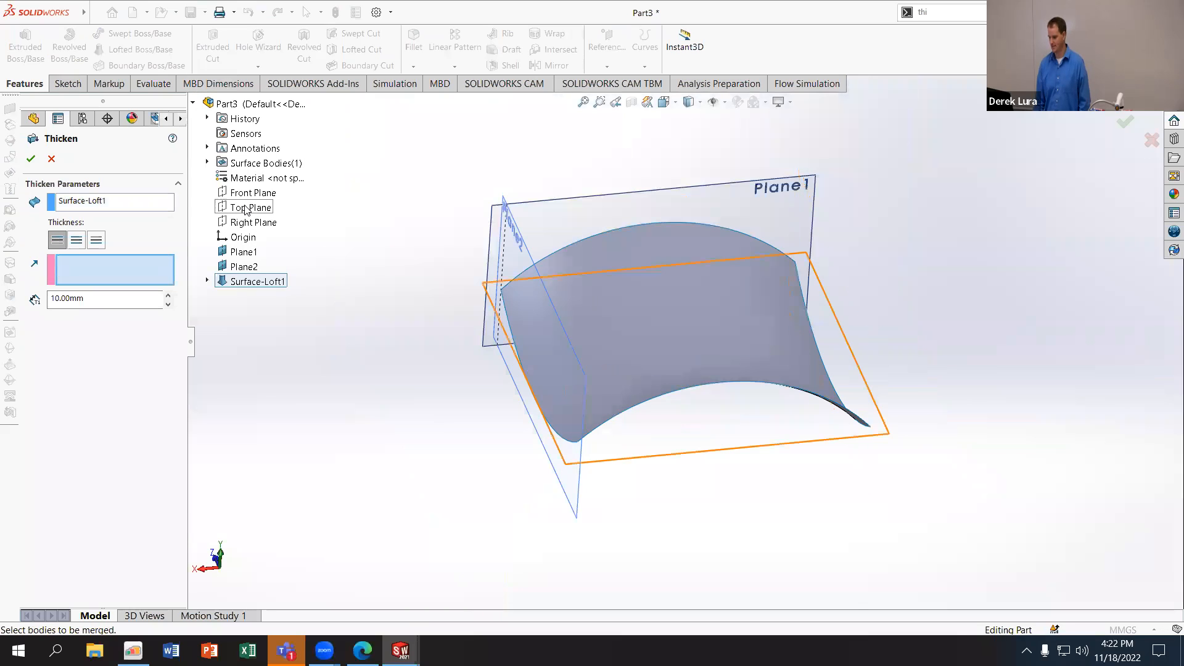
pyautogui.click(246, 209)
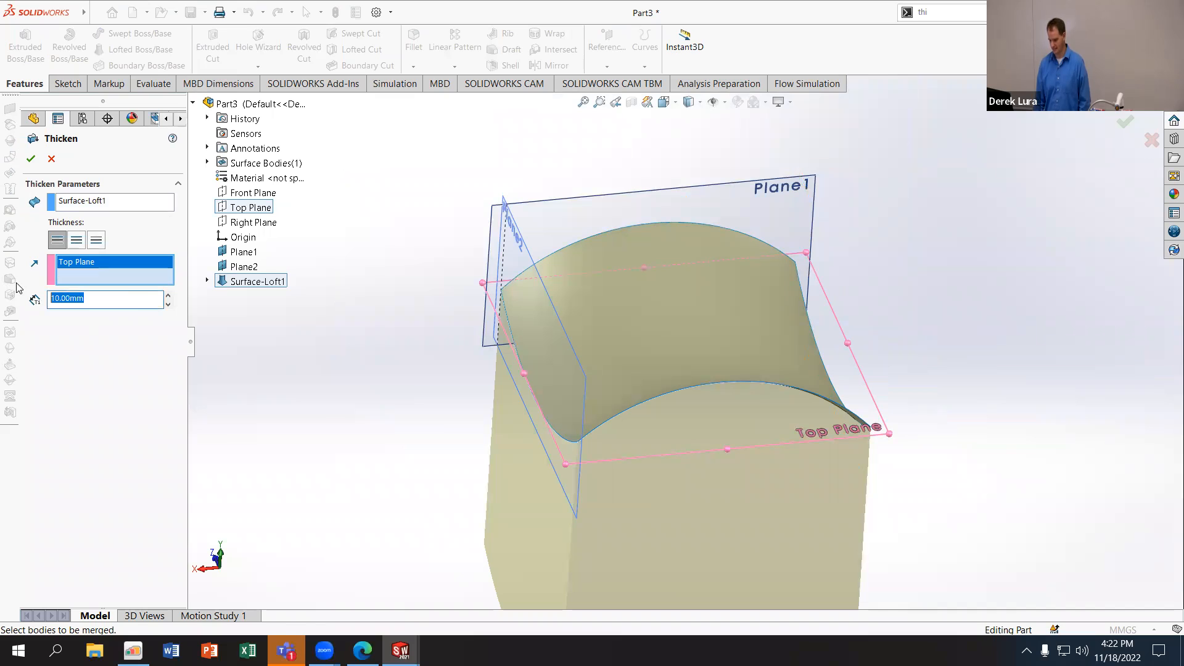
# Set the thicken thickness to 1 mm and create the solid
pyautogui.write('1')
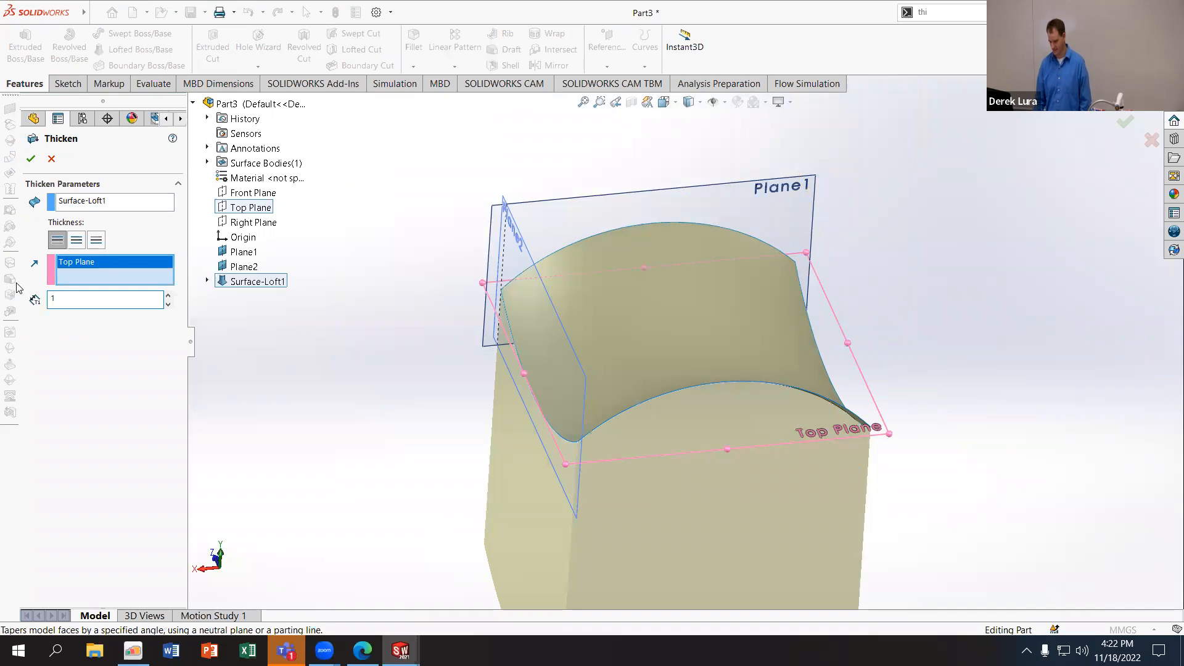
pyautogui.press('Return')
pyautogui.moveTo(377, 315); pyautogui.dragTo(368, 287, button='middle')
pyautogui.click(31, 159)
# Sketch two concentric circles on the Top Plane near the middle of the part, with radii of about 4.4 mm and 3.4 mm
pyautogui.moveTo(434, 195); pyautogui.dragTo(370, 211, button='middle')
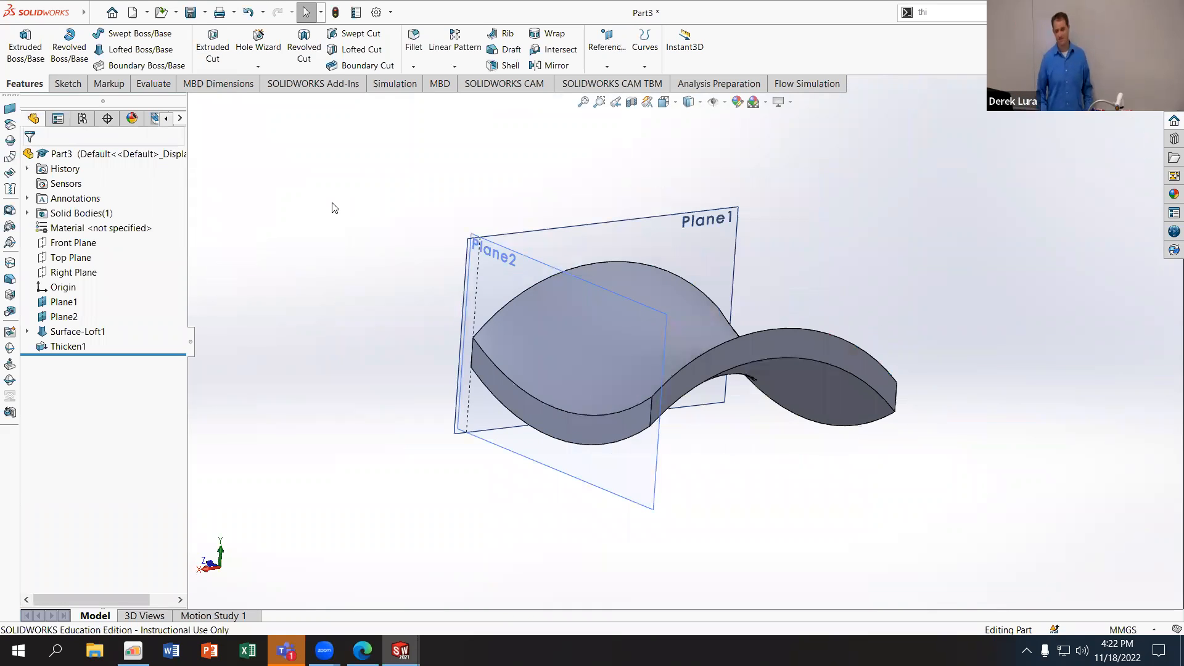
pyautogui.click(69, 258)
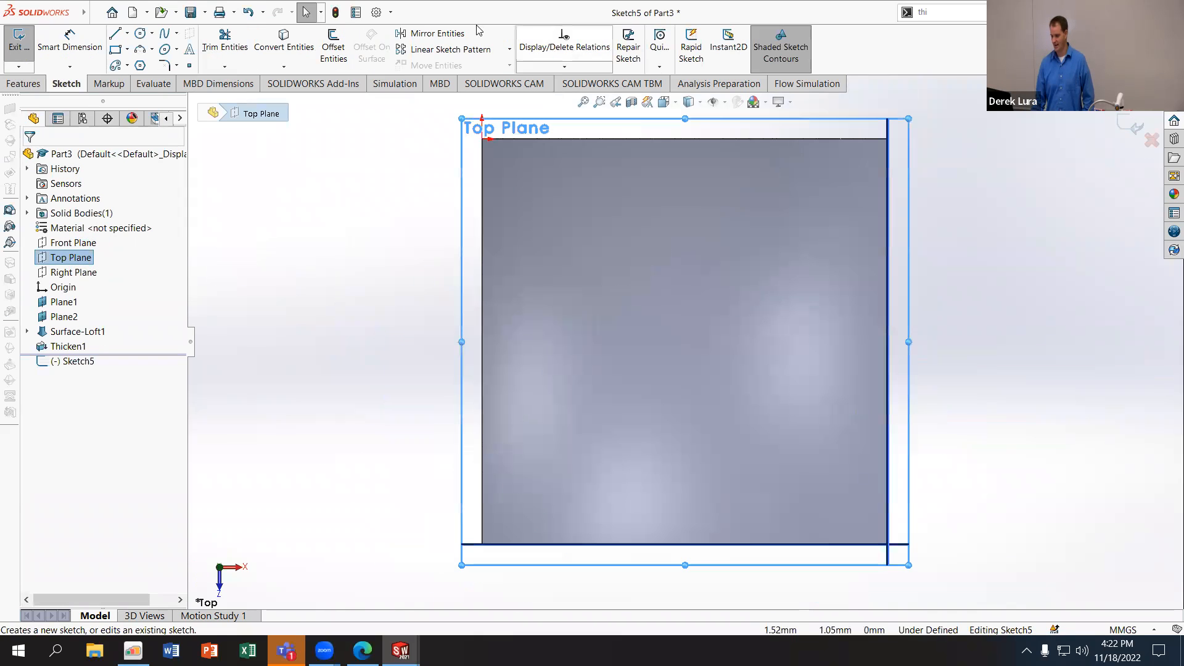
pyautogui.click(140, 34)
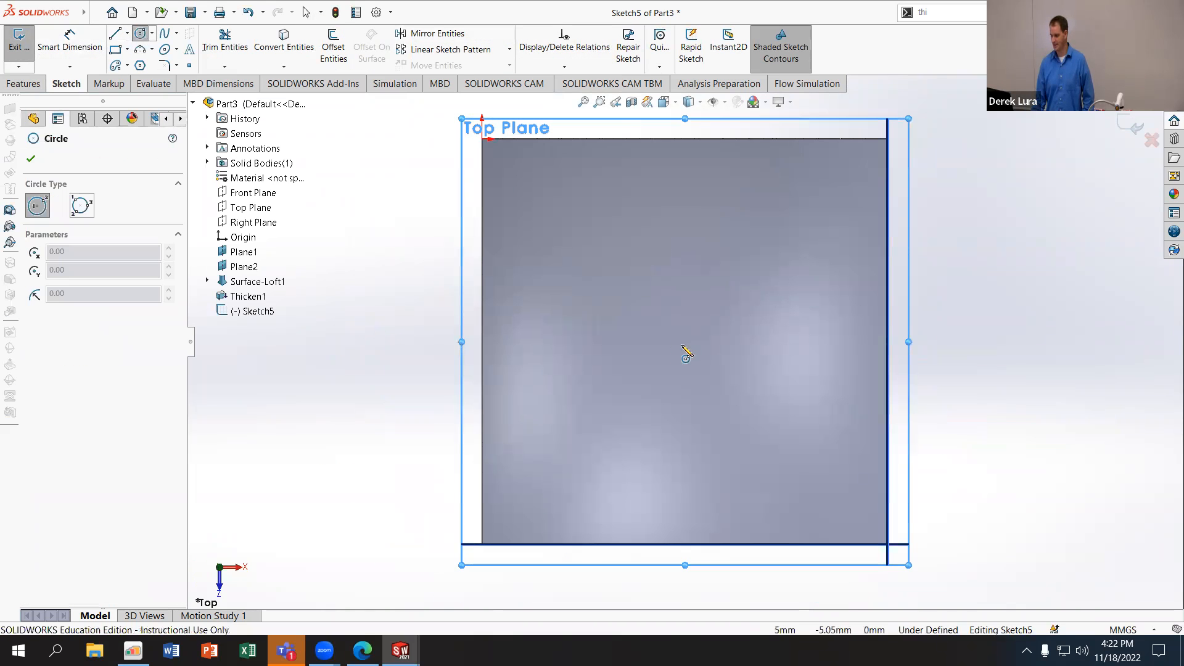
pyautogui.moveTo(679, 333); pyautogui.dragTo(800, 467)
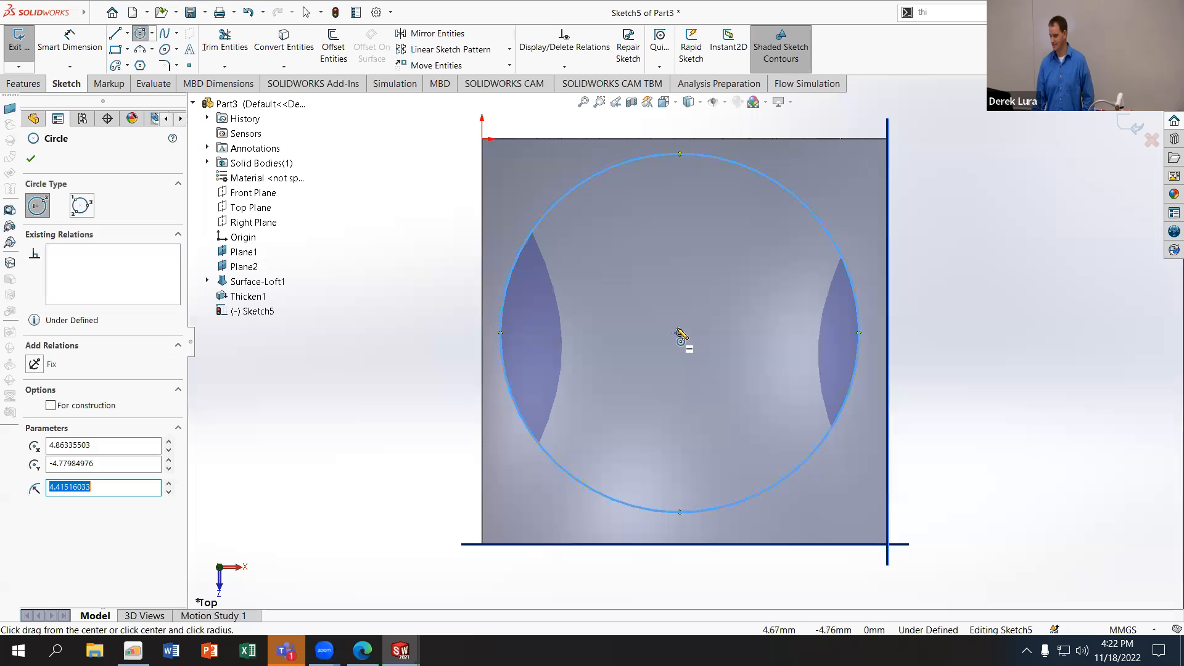
pyautogui.moveTo(680, 333); pyautogui.dragTo(778, 432)
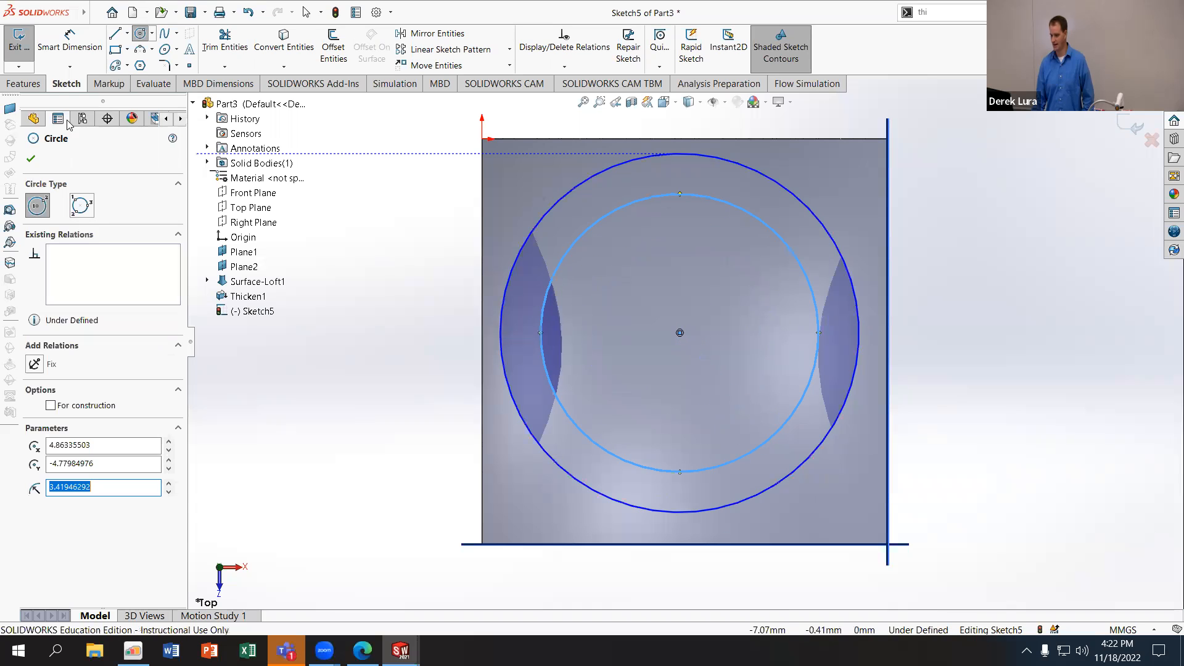
# Cut-extrude the two circles Through All - Both with the cut side flipped, keeping only the ring between them
pyautogui.click(24, 84)
pyautogui.click(212, 46)
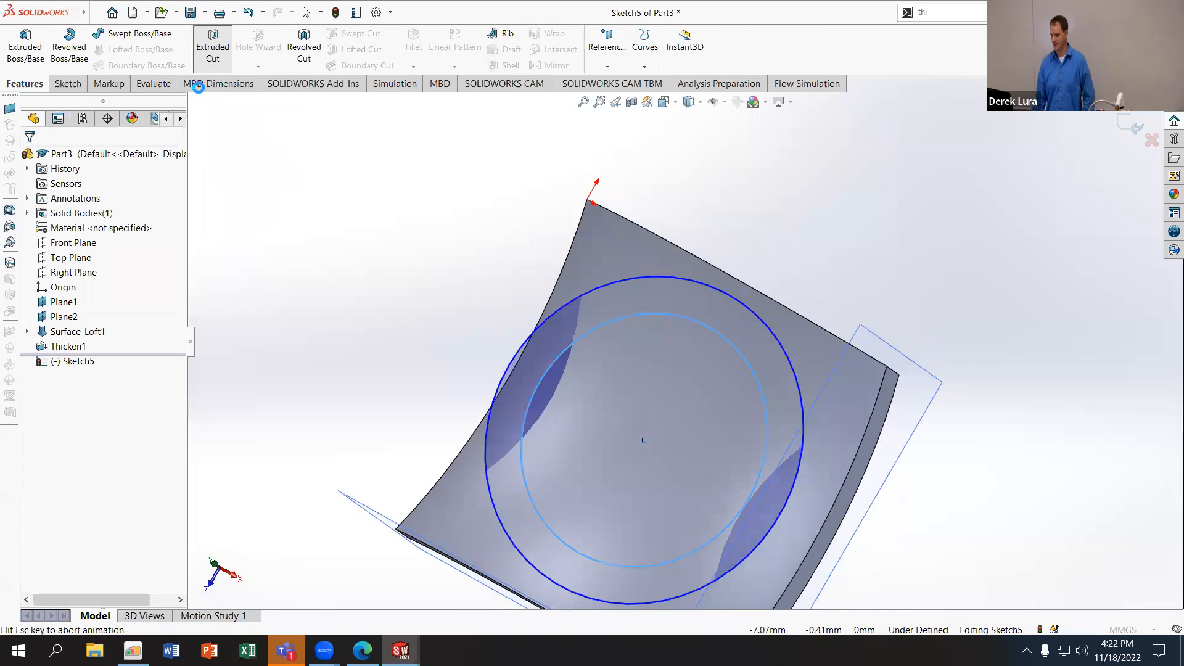
pyautogui.click(51, 322)
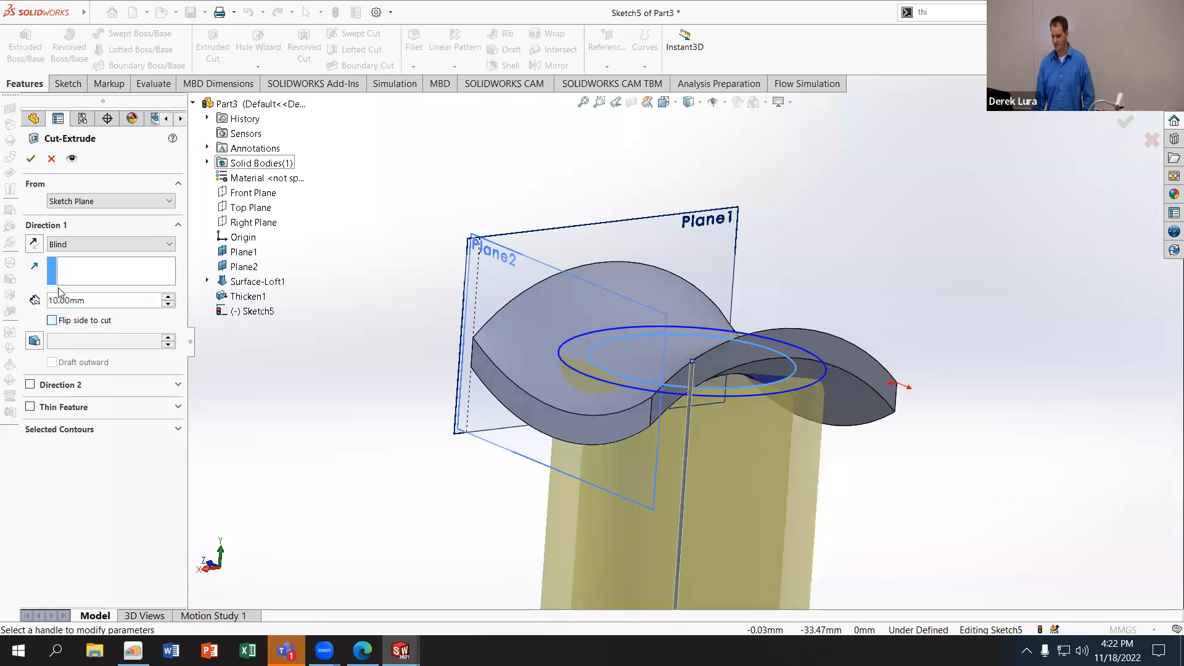
pyautogui.click(68, 247)
pyautogui.click(62, 276)
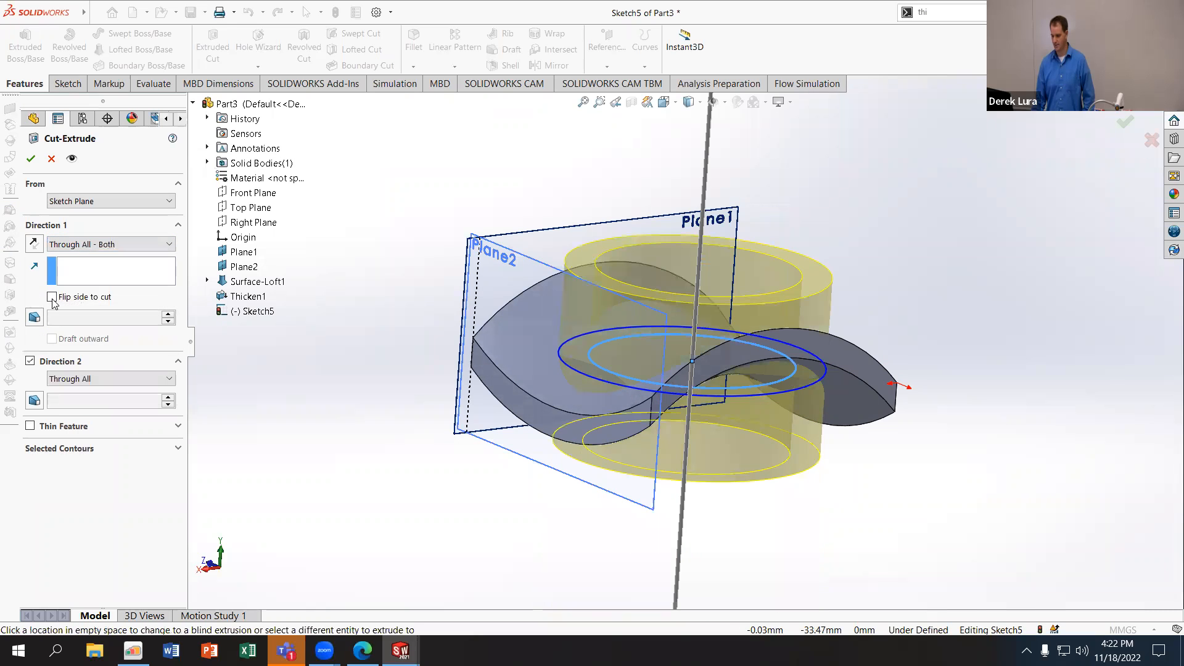
pyautogui.click(52, 298)
pyautogui.click(31, 158)
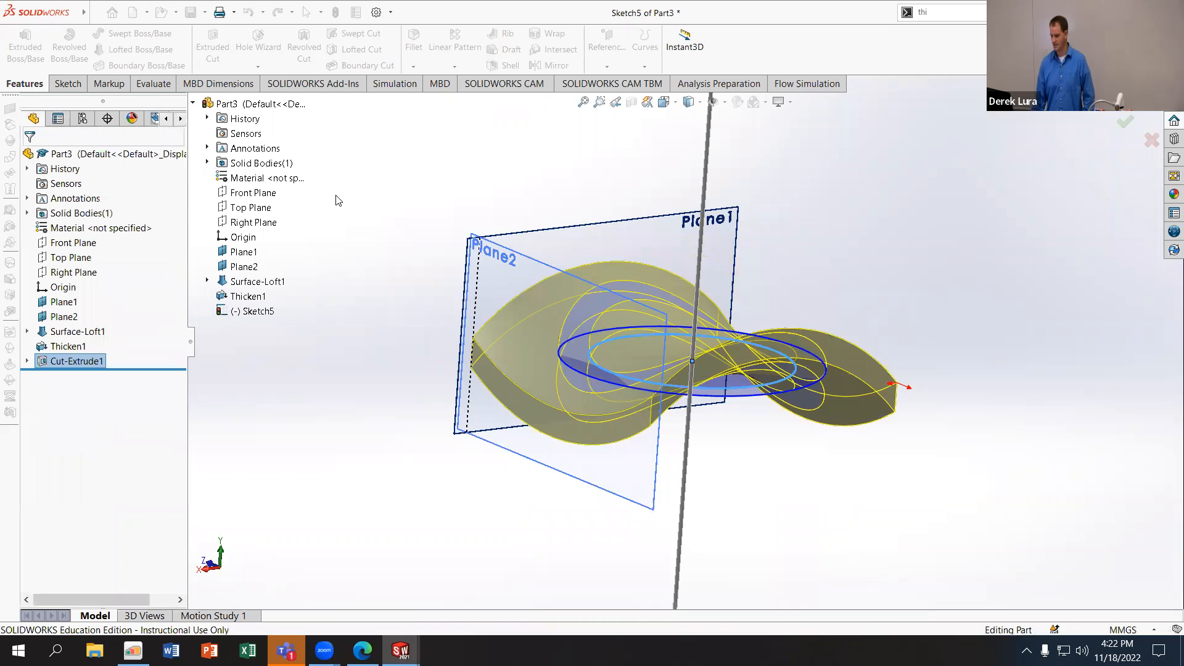
pyautogui.moveTo(392, 198); pyautogui.dragTo(443, 330, button='middle')
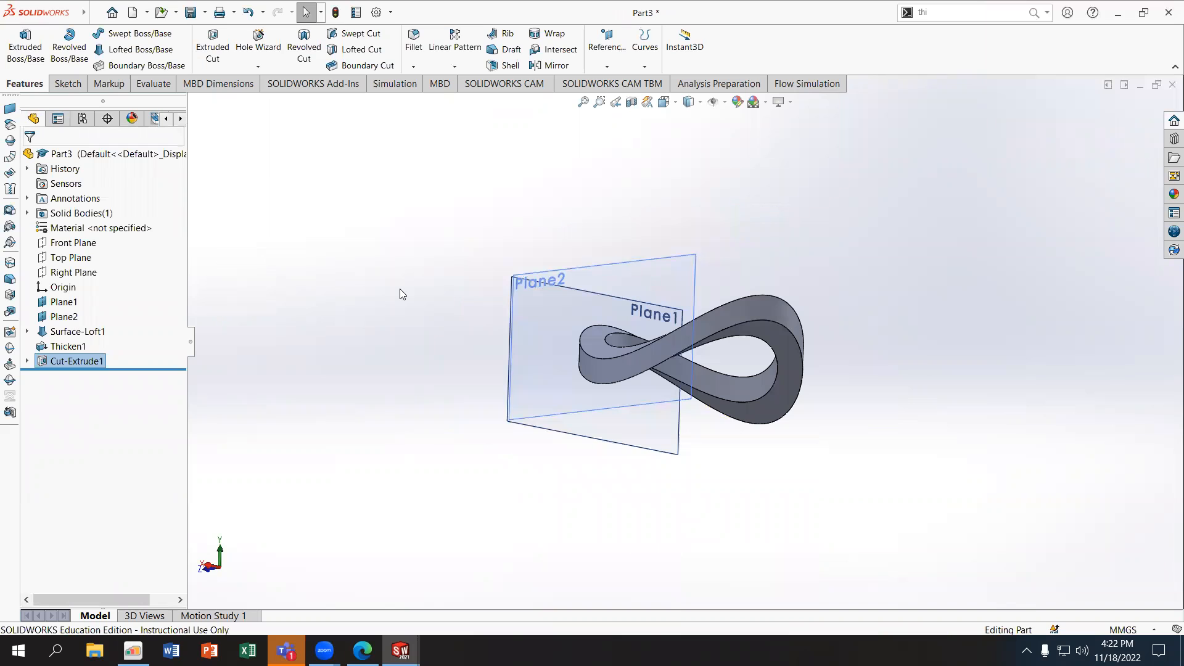
pyautogui.moveTo(506, 296); pyautogui.dragTo(545, 393, button='middle')
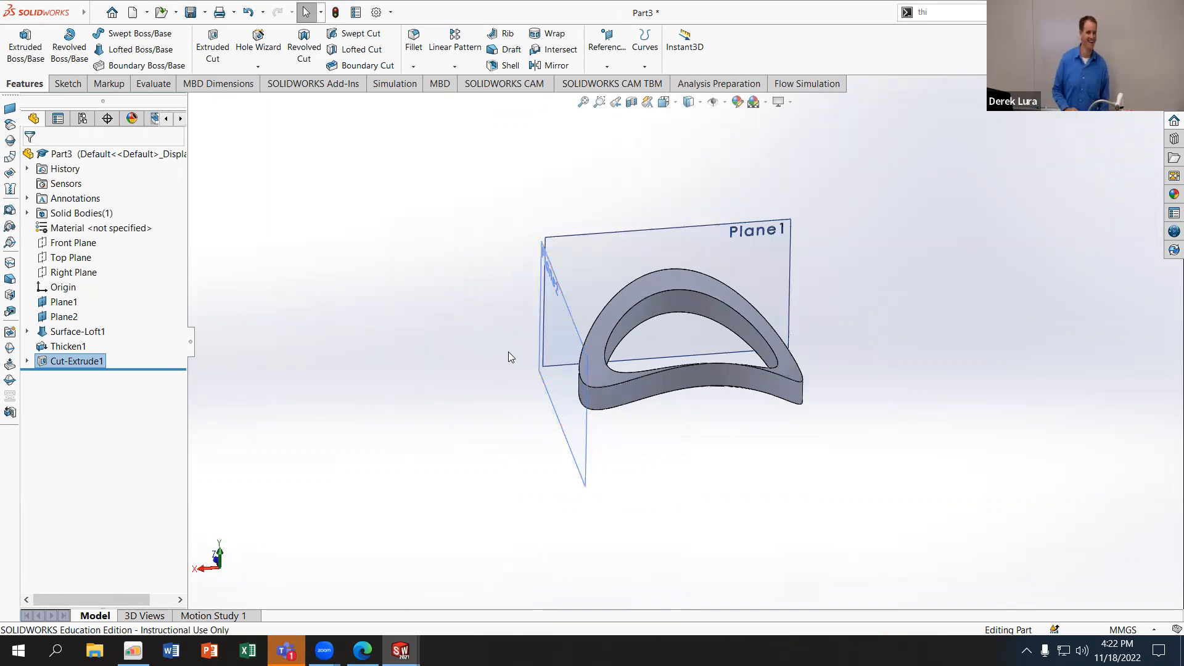